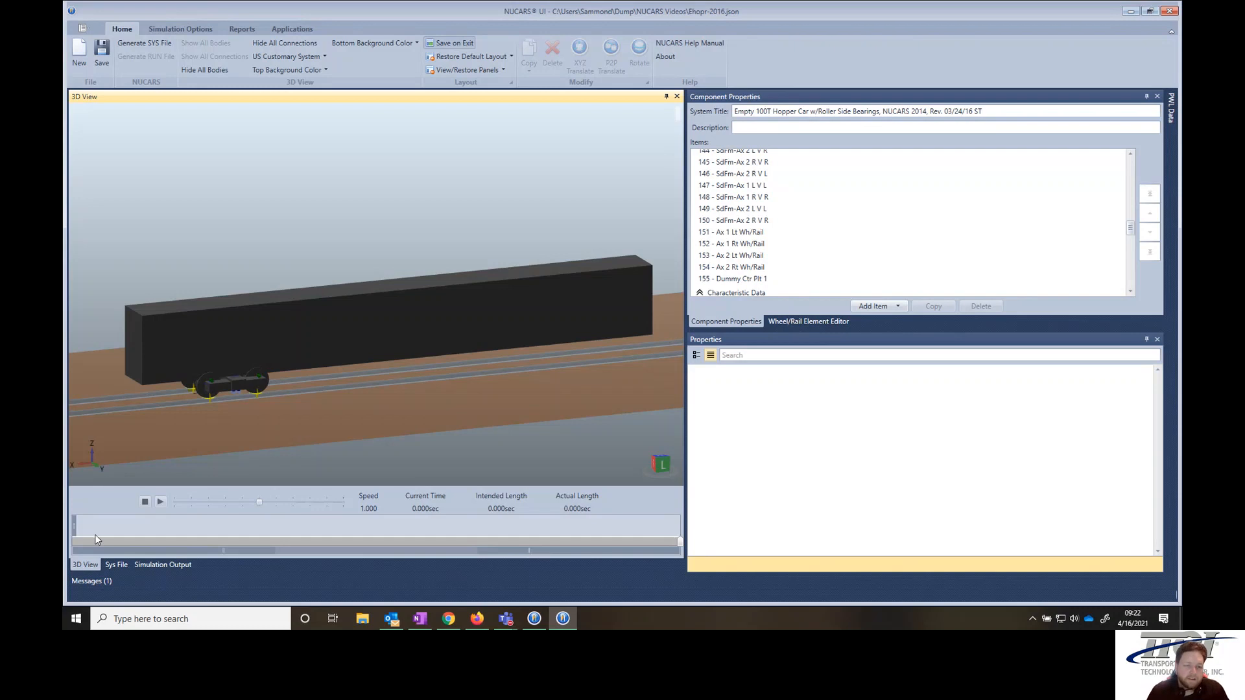
- Hide the Full Main Body and select all bodies and connections of the leading truck
left_click(340, 303)
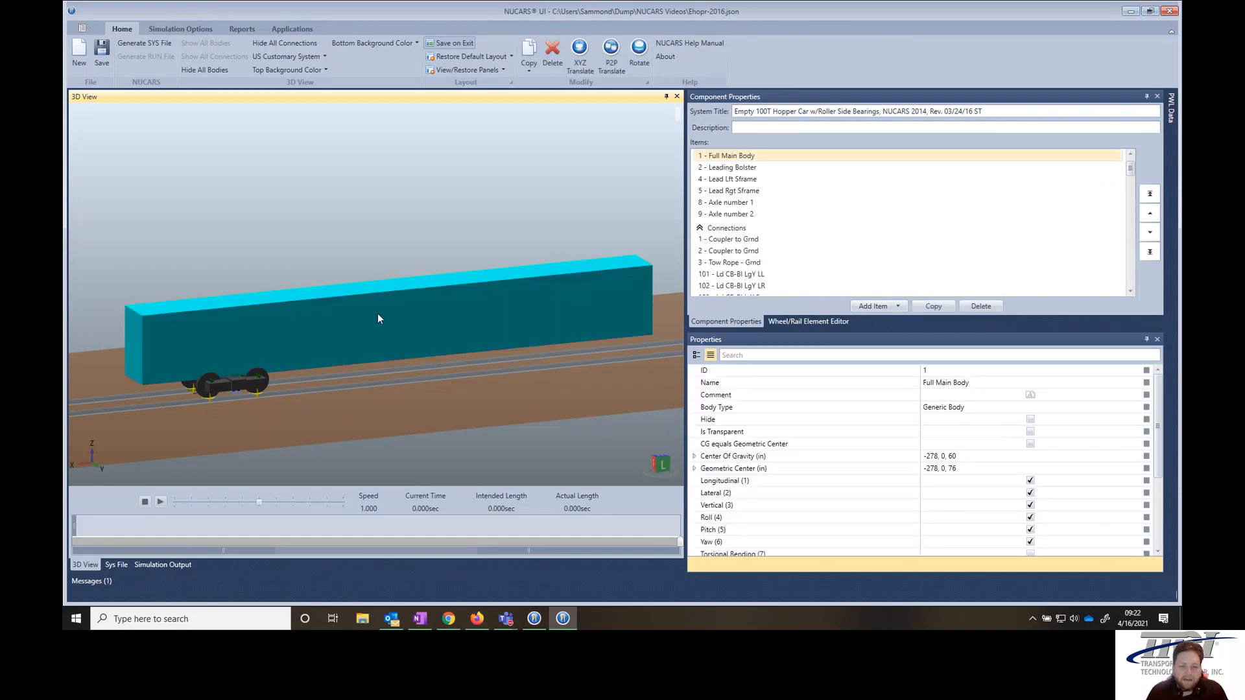
left_click(1031, 421)
left_click(252, 387)
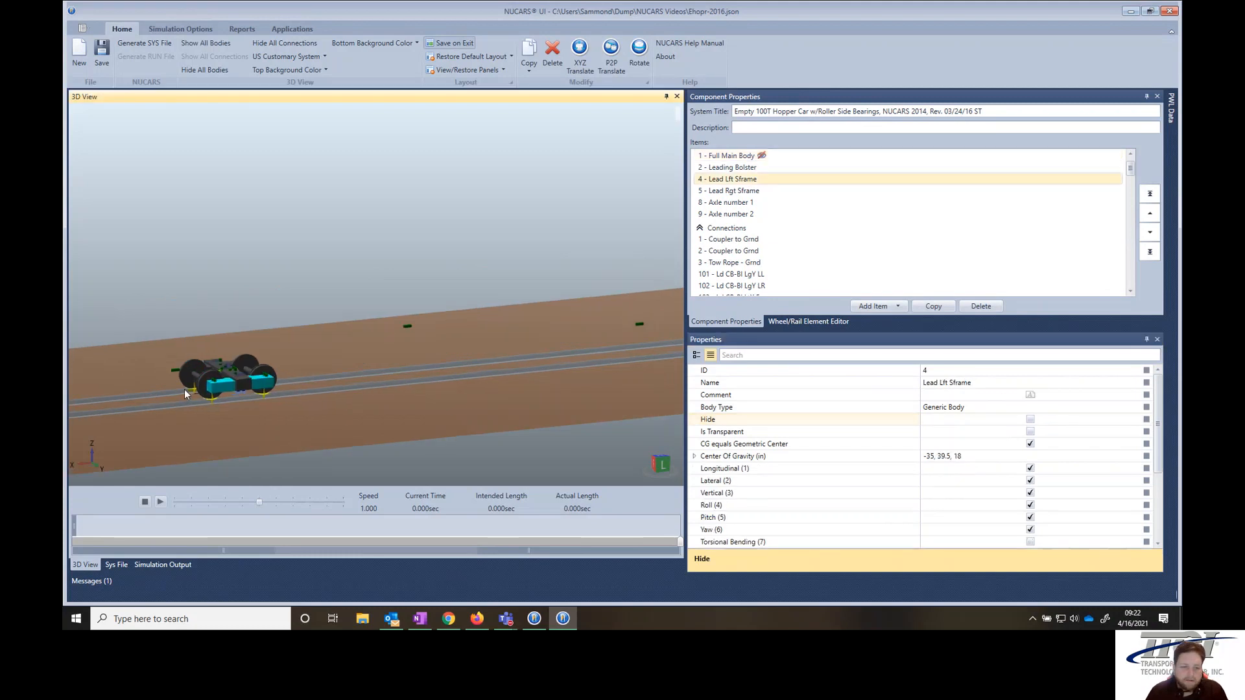
scroll(184, 389, "up", 3)
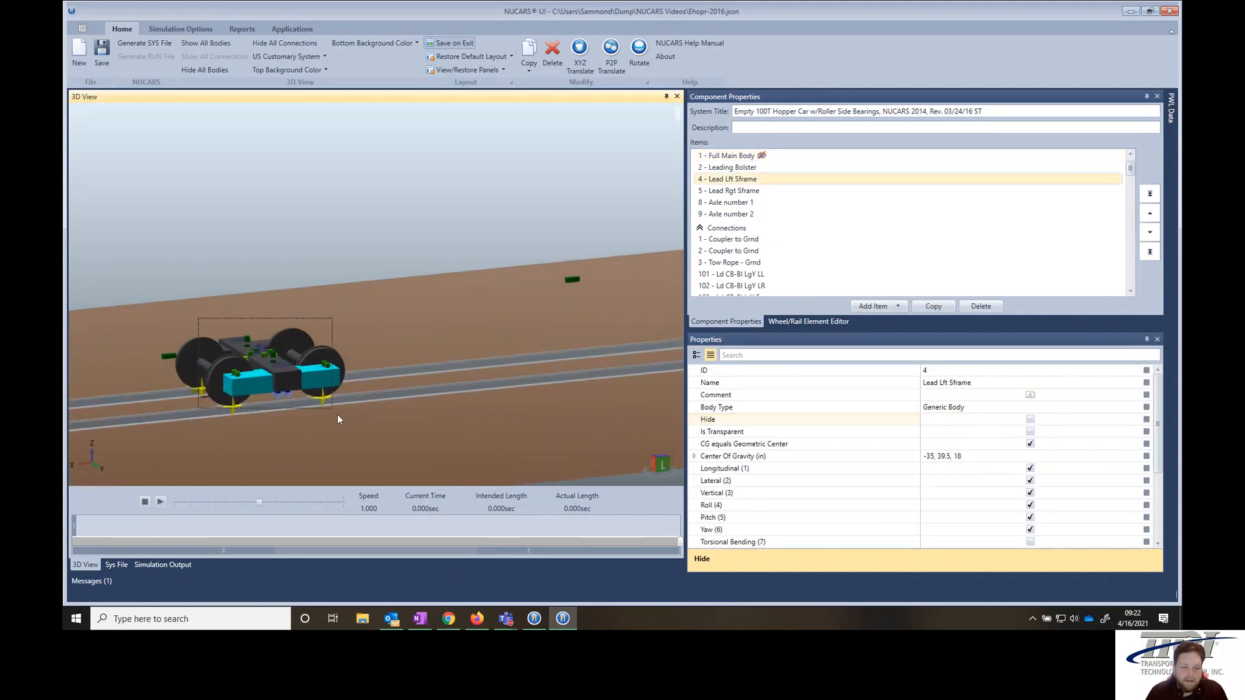
left_click_drag(338, 415, 356, 425)
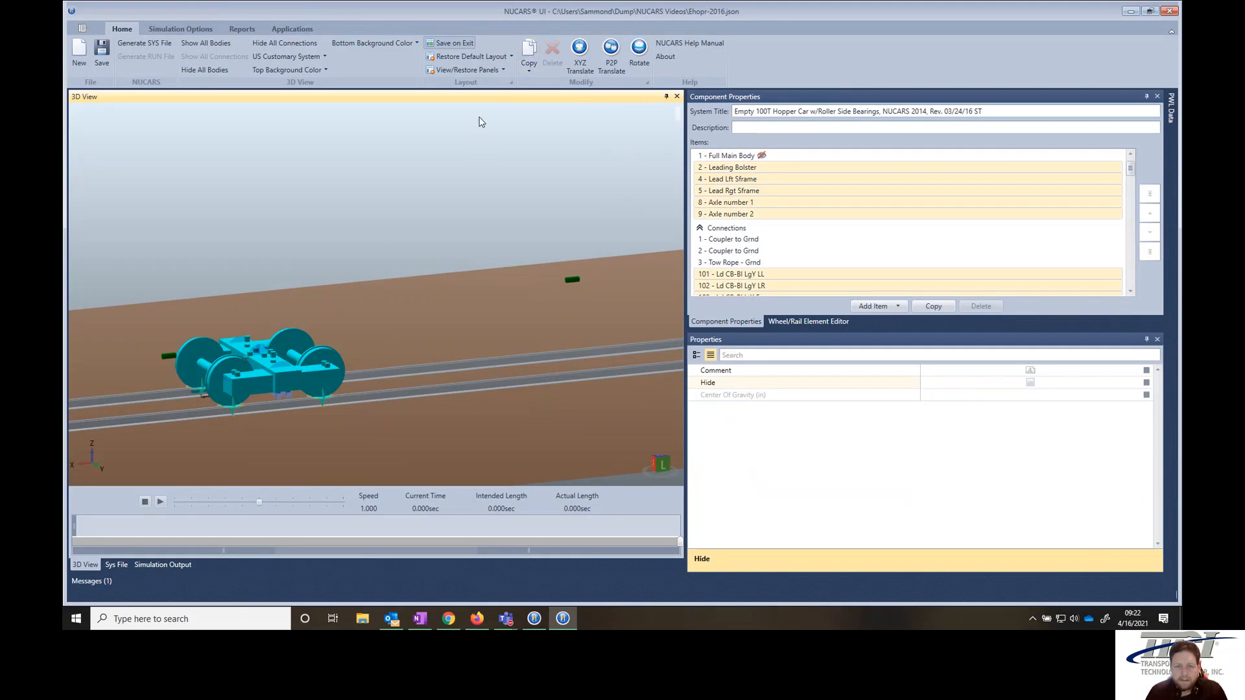
- Copy the selected truck with an XYZ translation of -486 in along X
left_click(529, 69)
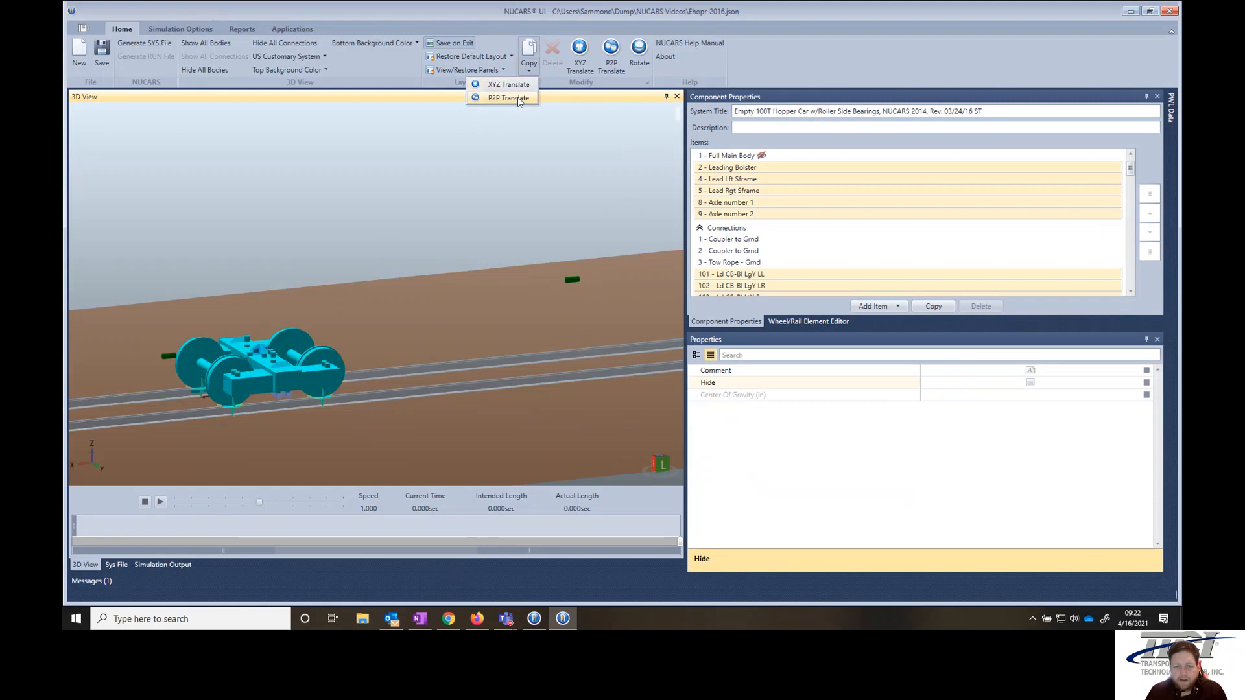
left_click(327, 276)
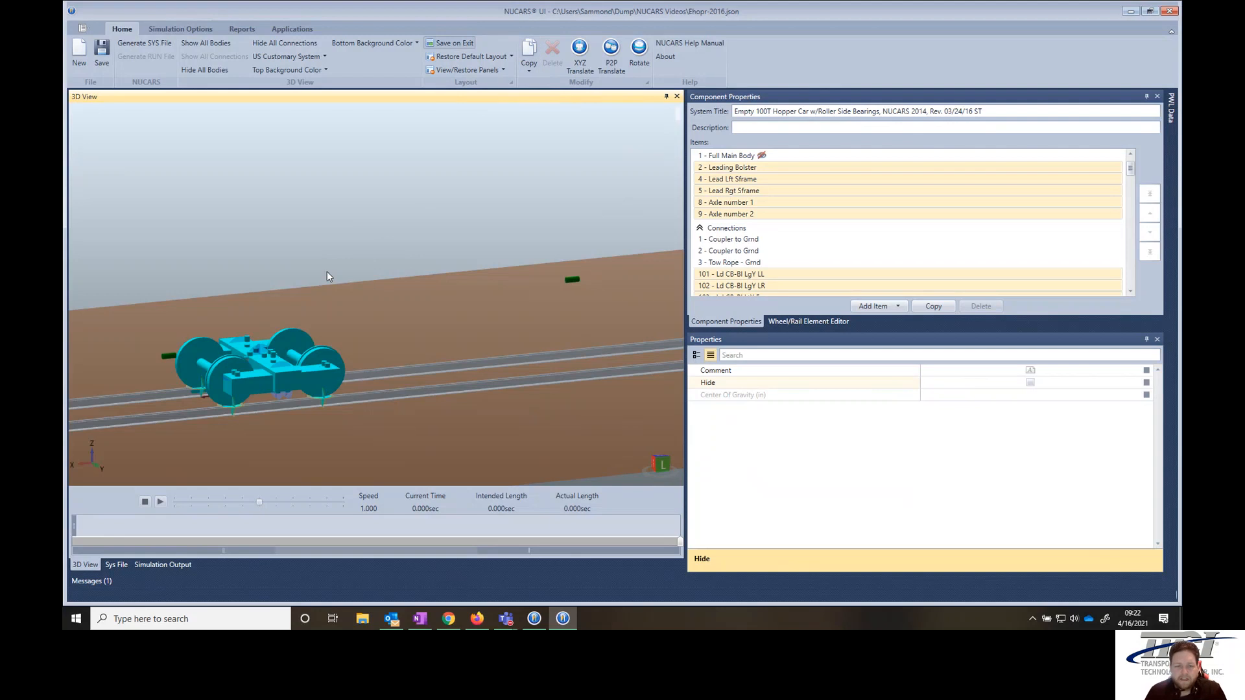
right_click(327, 272)
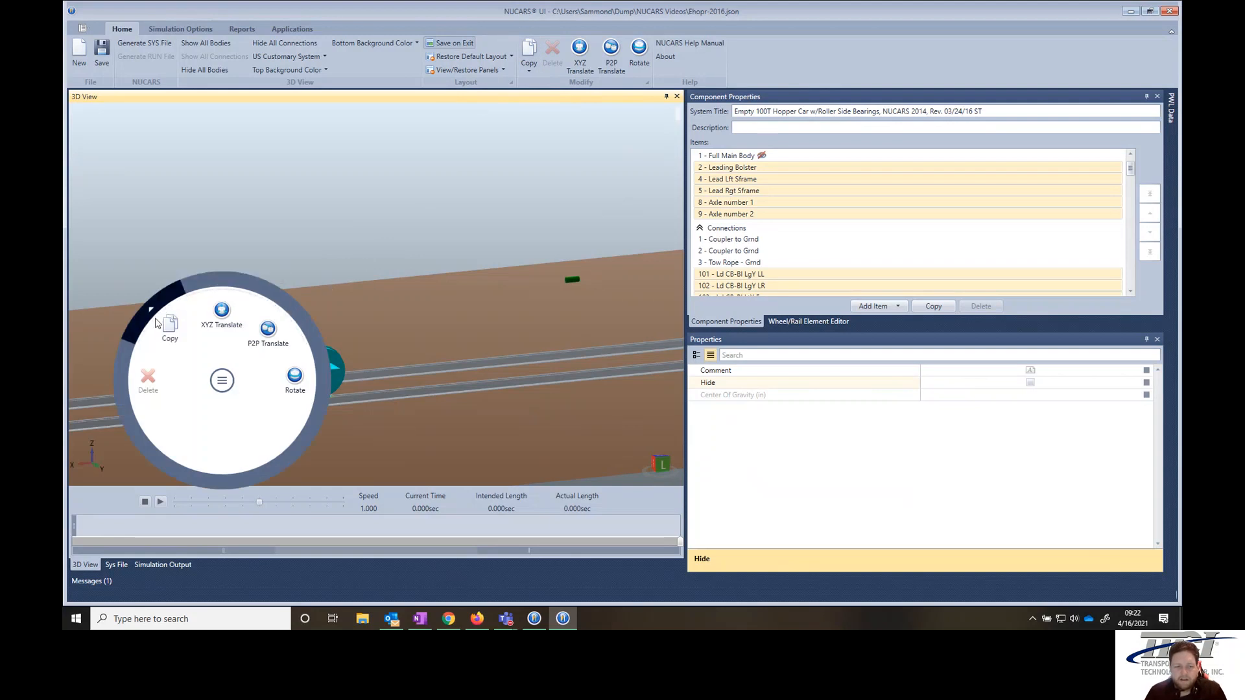
left_click(175, 288)
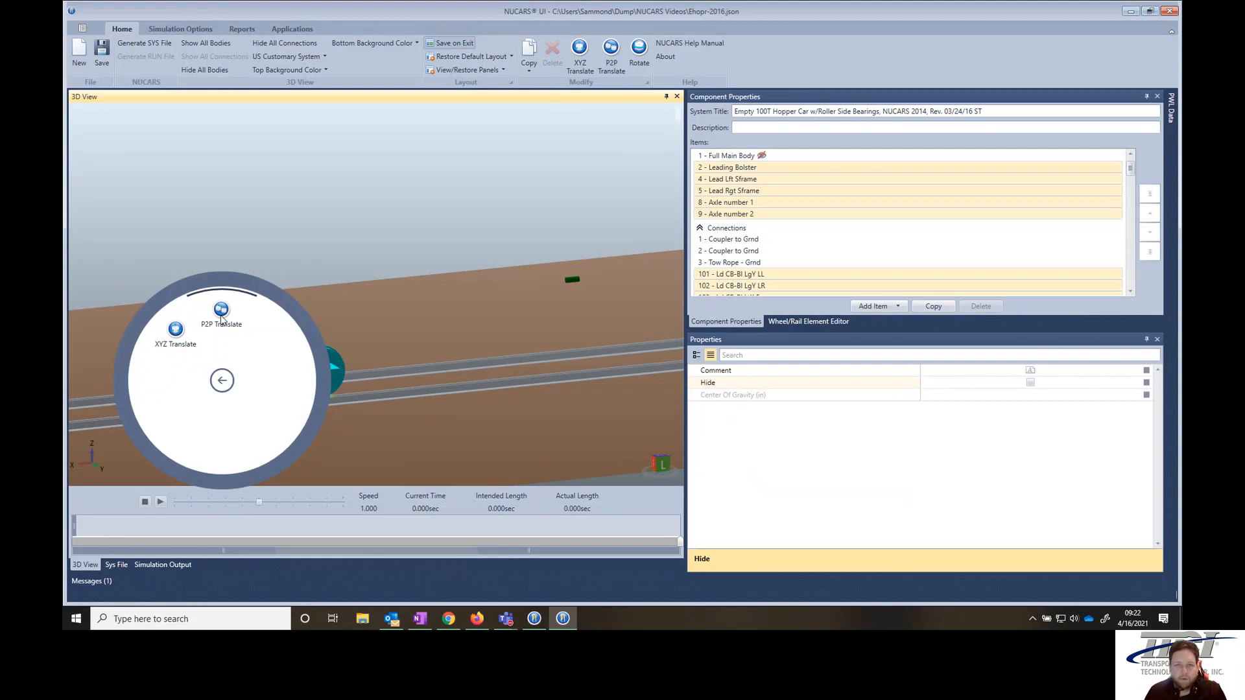
left_click(180, 332)
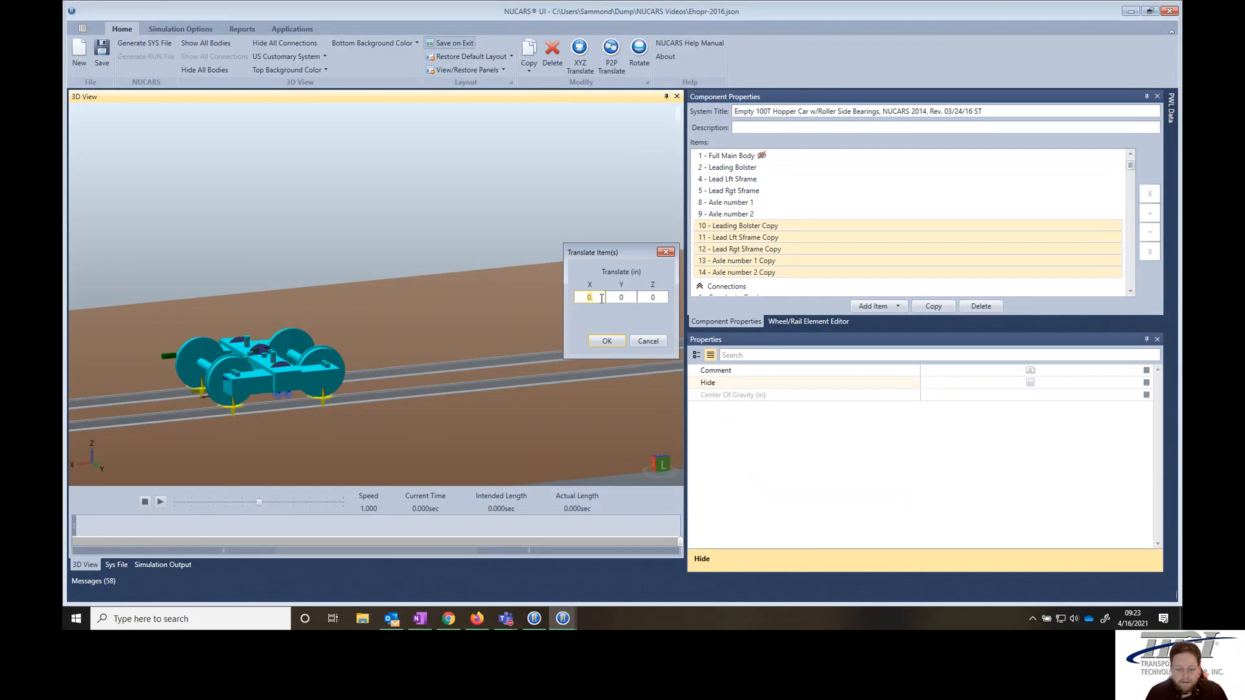
type("86")
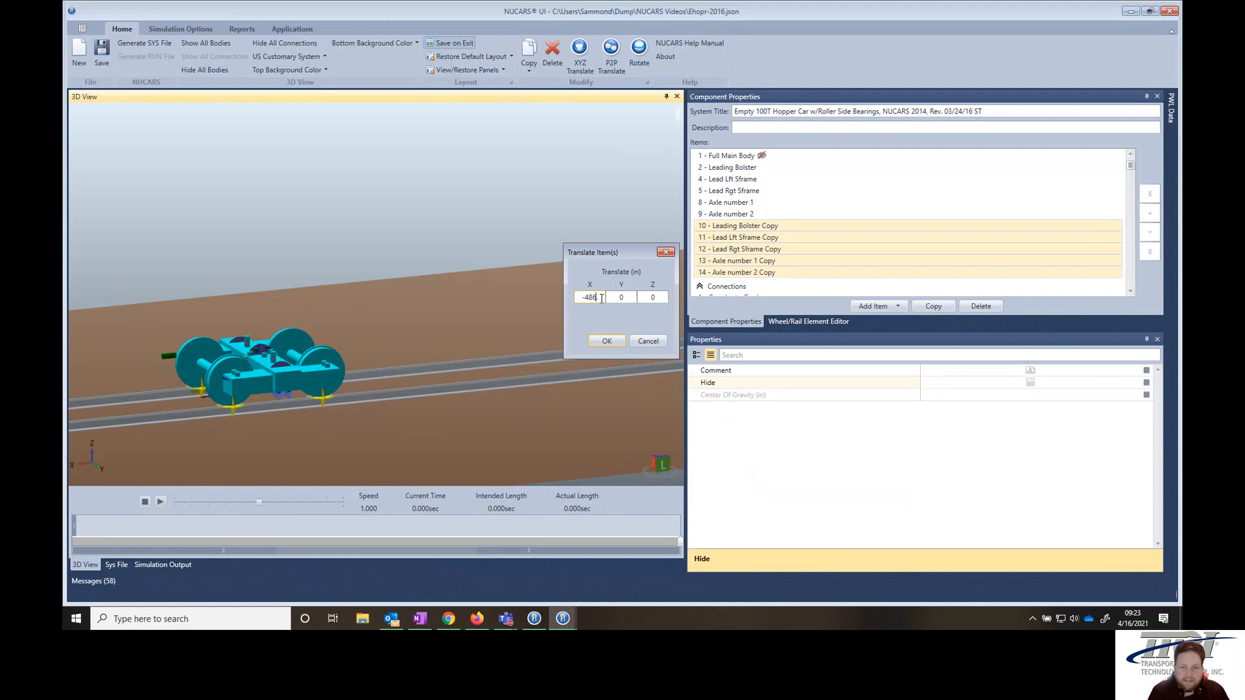
left_click(607, 341)
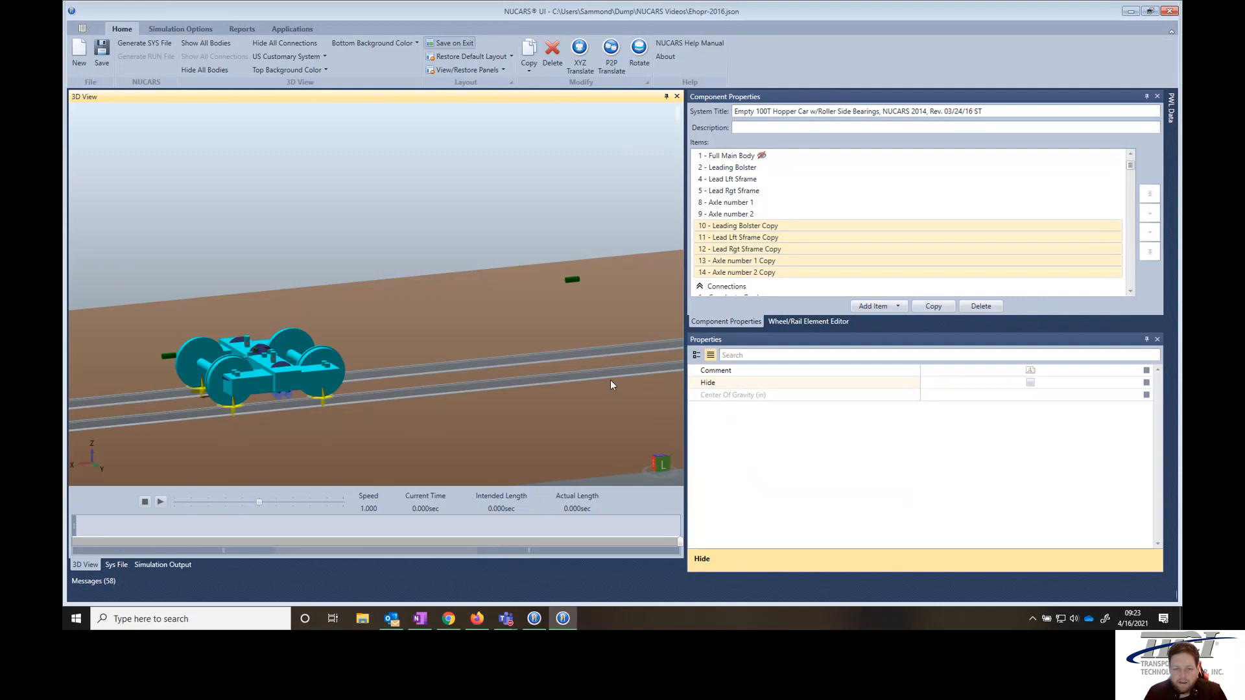
left_click_drag(627, 344, 403, 324)
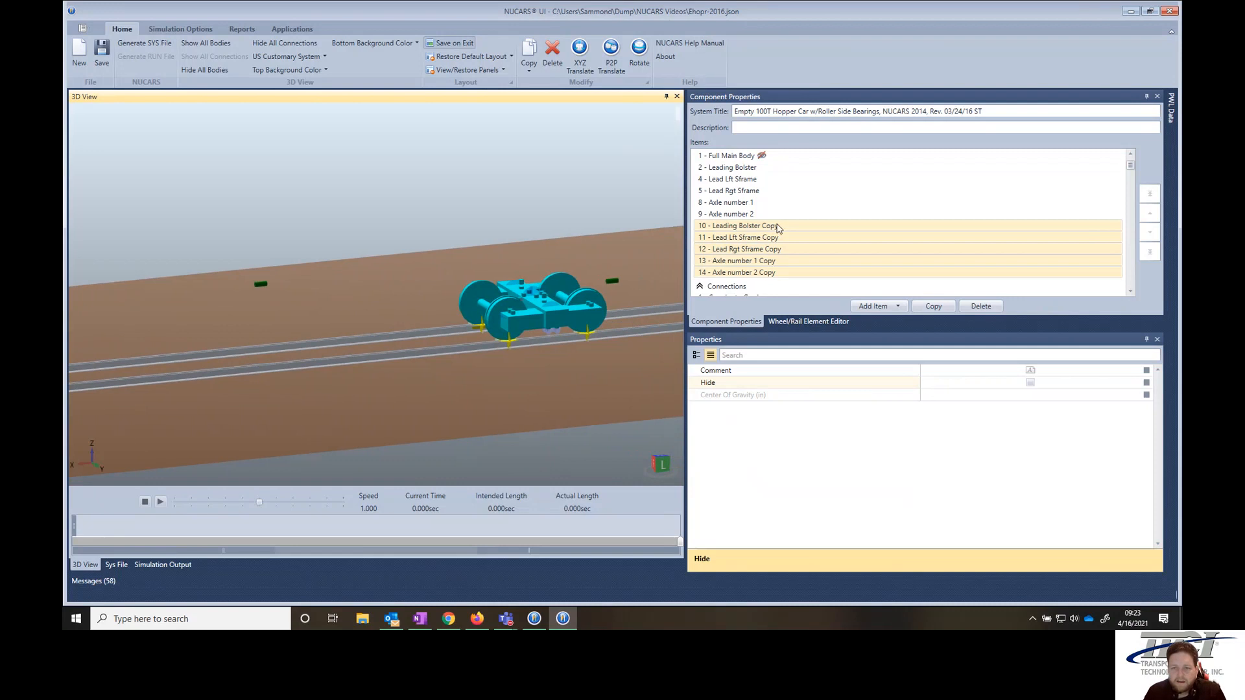
- Inspect the copied bolster and the list of copied connections
left_click(746, 226)
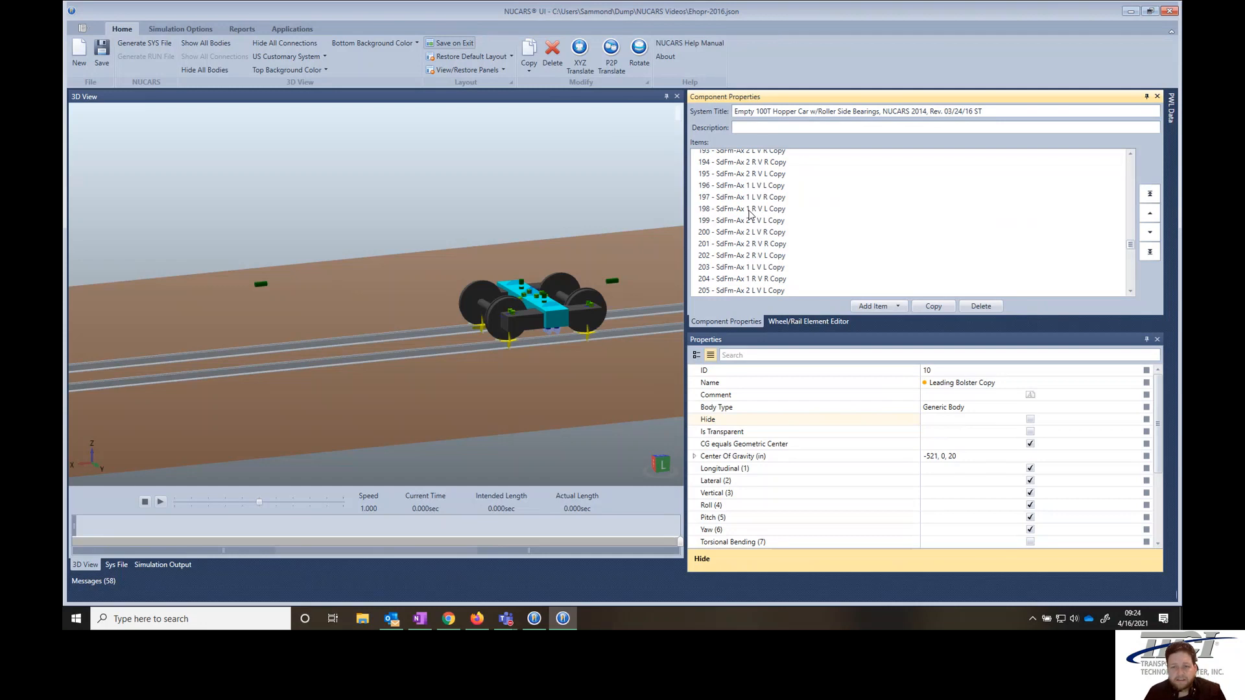
scroll(750, 213, "up", 7)
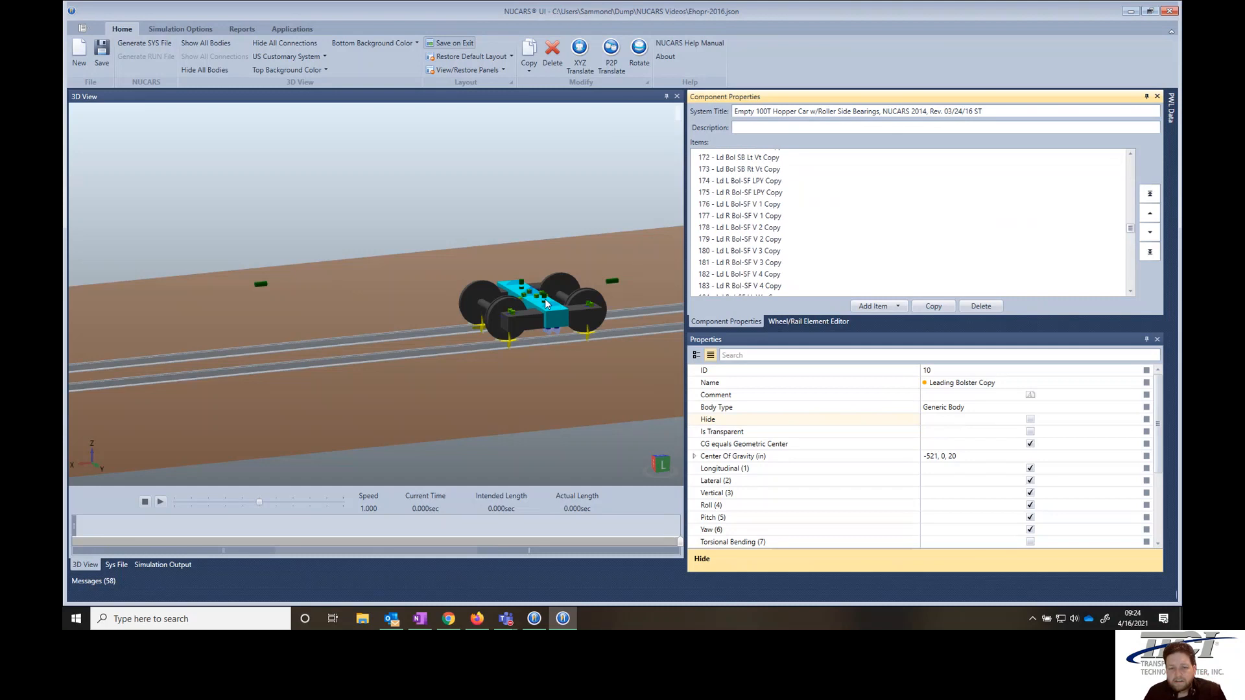
scroll(539, 304, "up", 2)
scroll(540, 304, "up", 5)
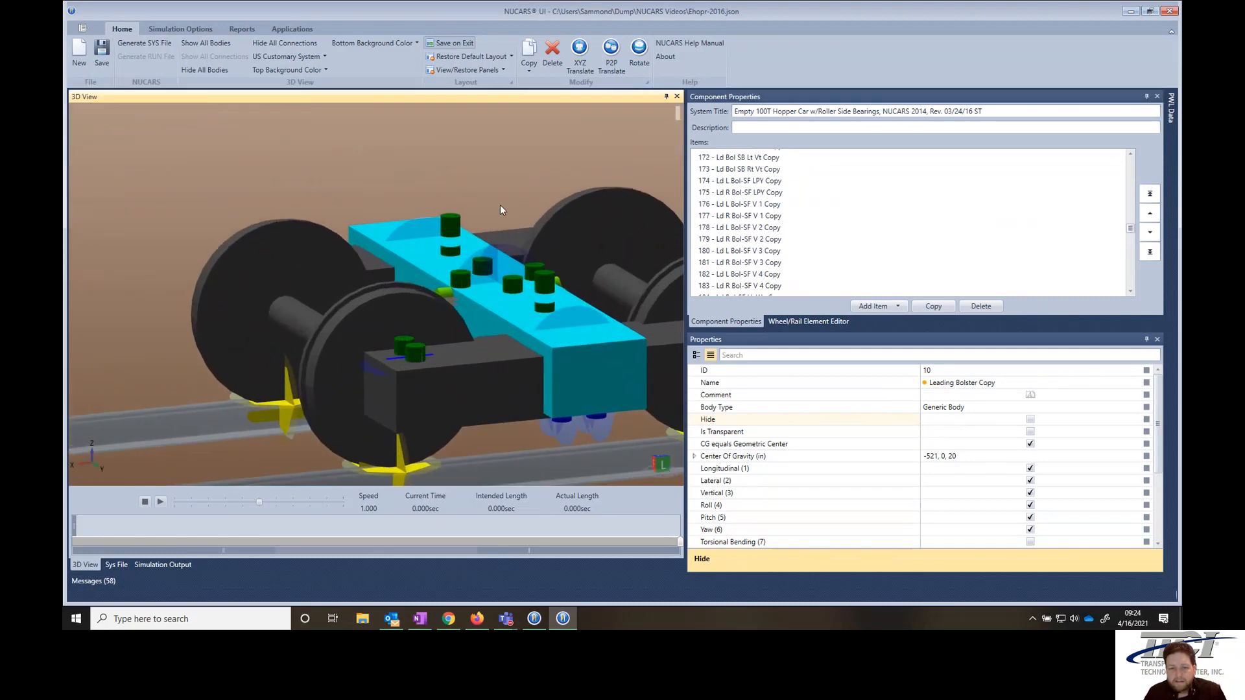
- Show all hidden bodies and check which bodies the copied left side frame to axle 1 vertical connection joins
left_click(500, 205)
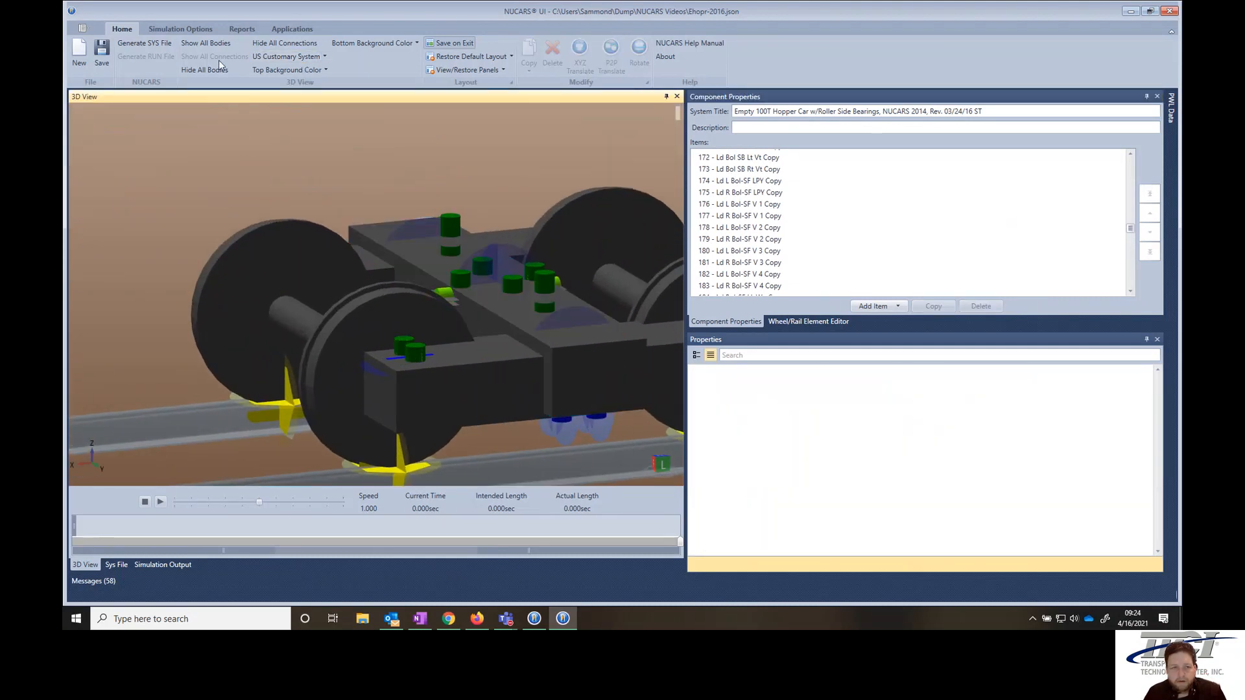
left_click(209, 44)
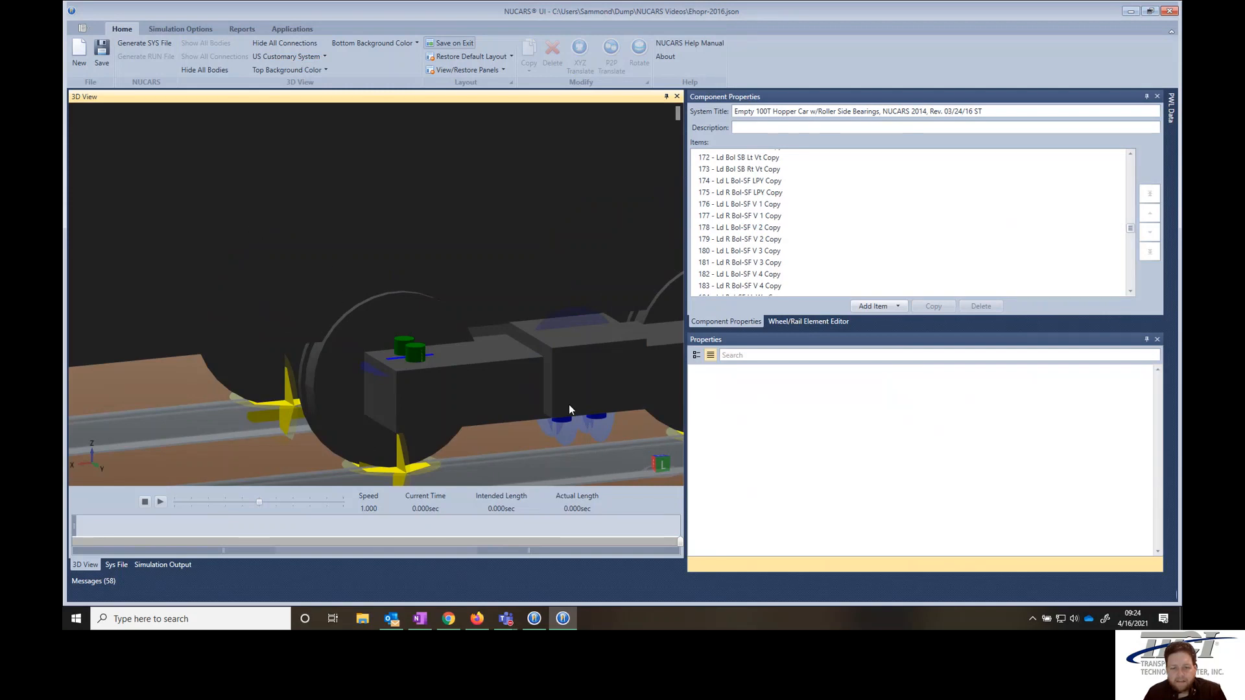
left_click(400, 348)
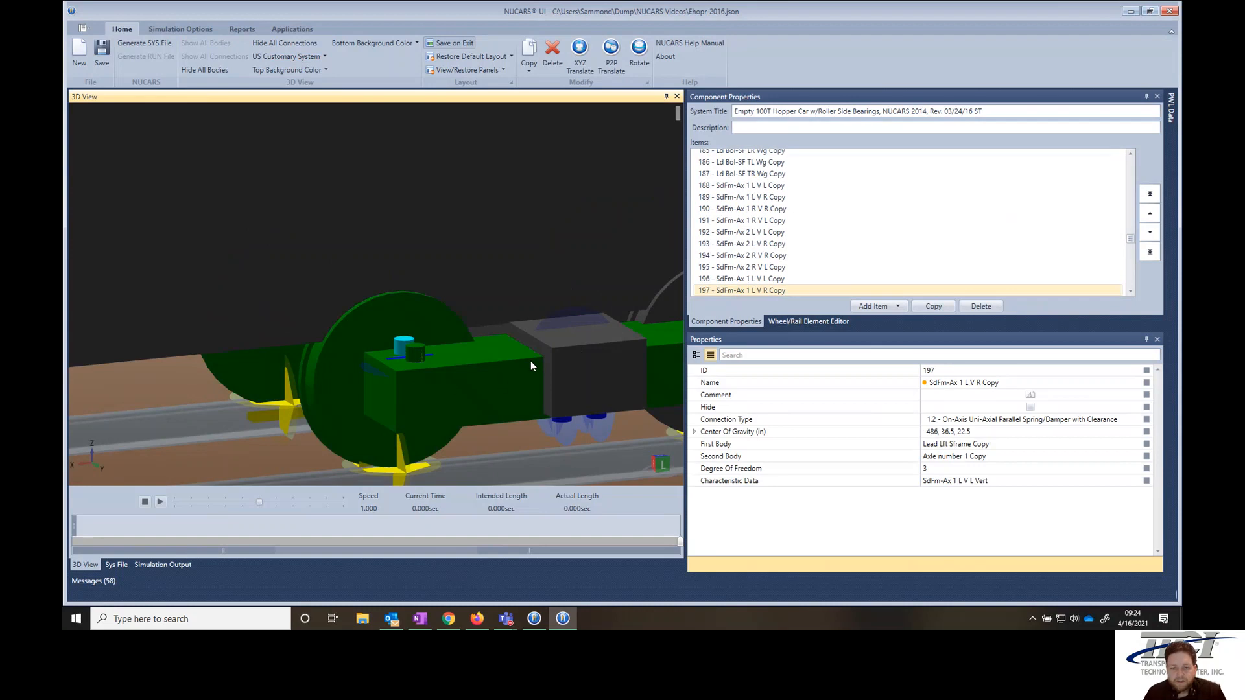
left_click(503, 290)
- Copy the entire car with a point-to-point translation from the origin to a target X of -615 in
left_click_drag(106, 144, 653, 395)
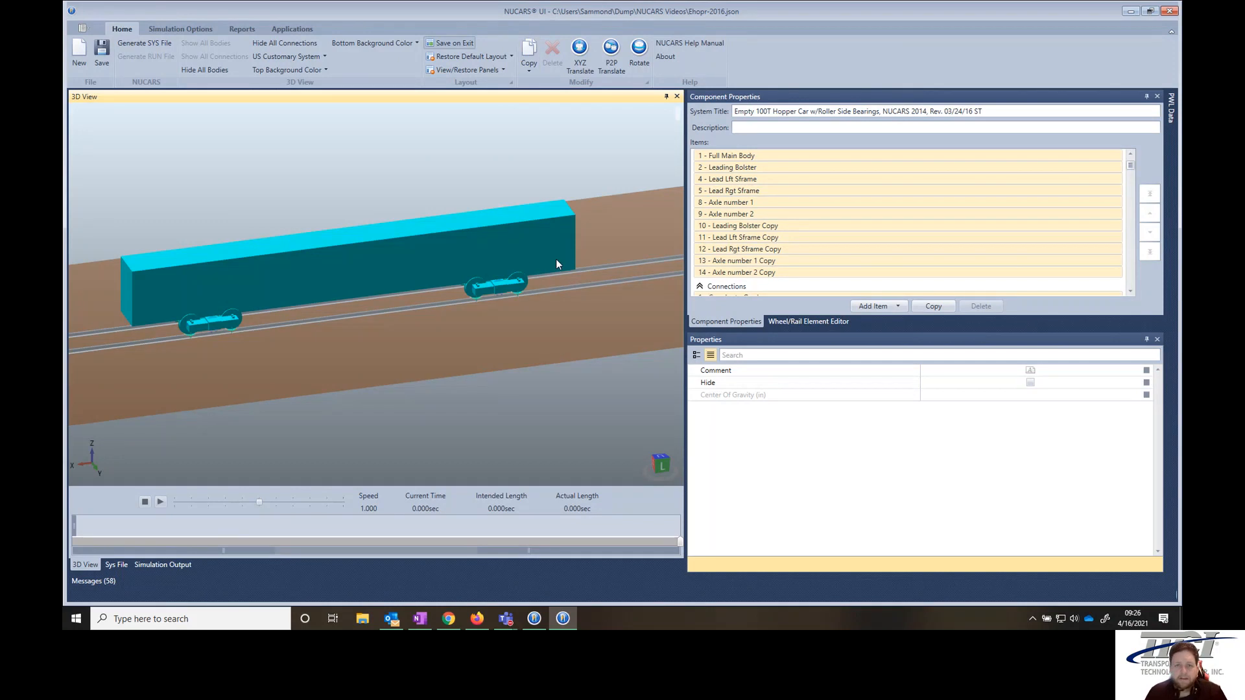
left_click(528, 65)
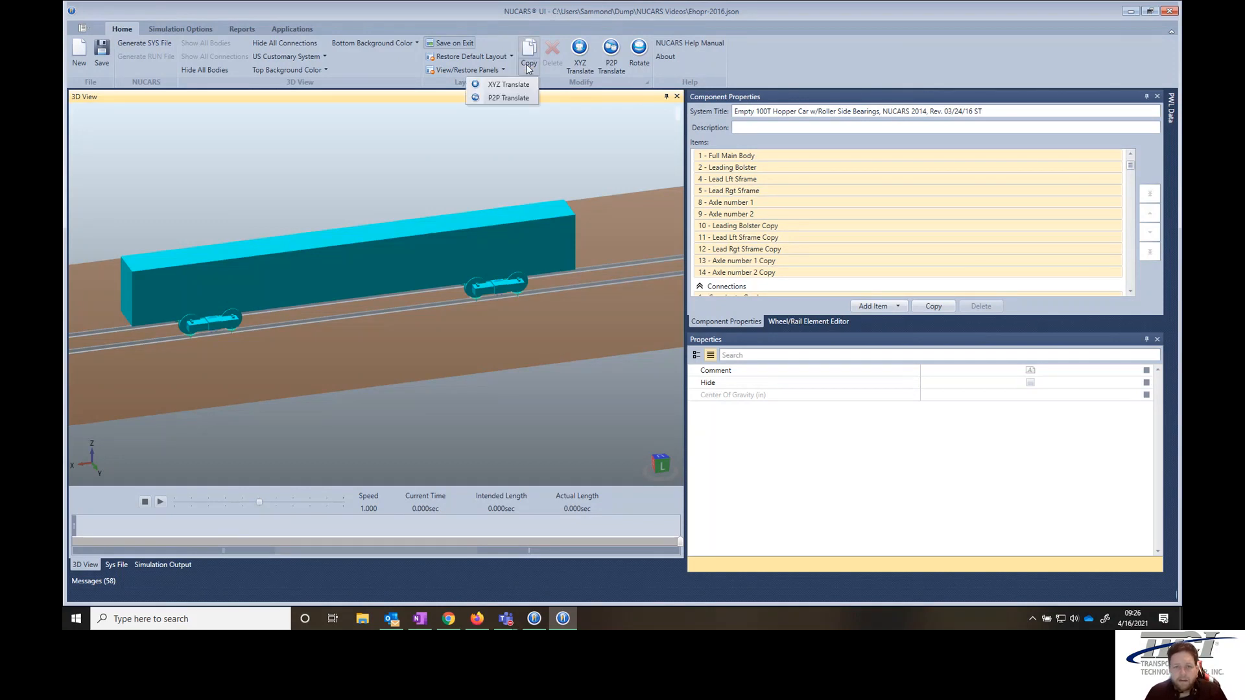
left_click(520, 98)
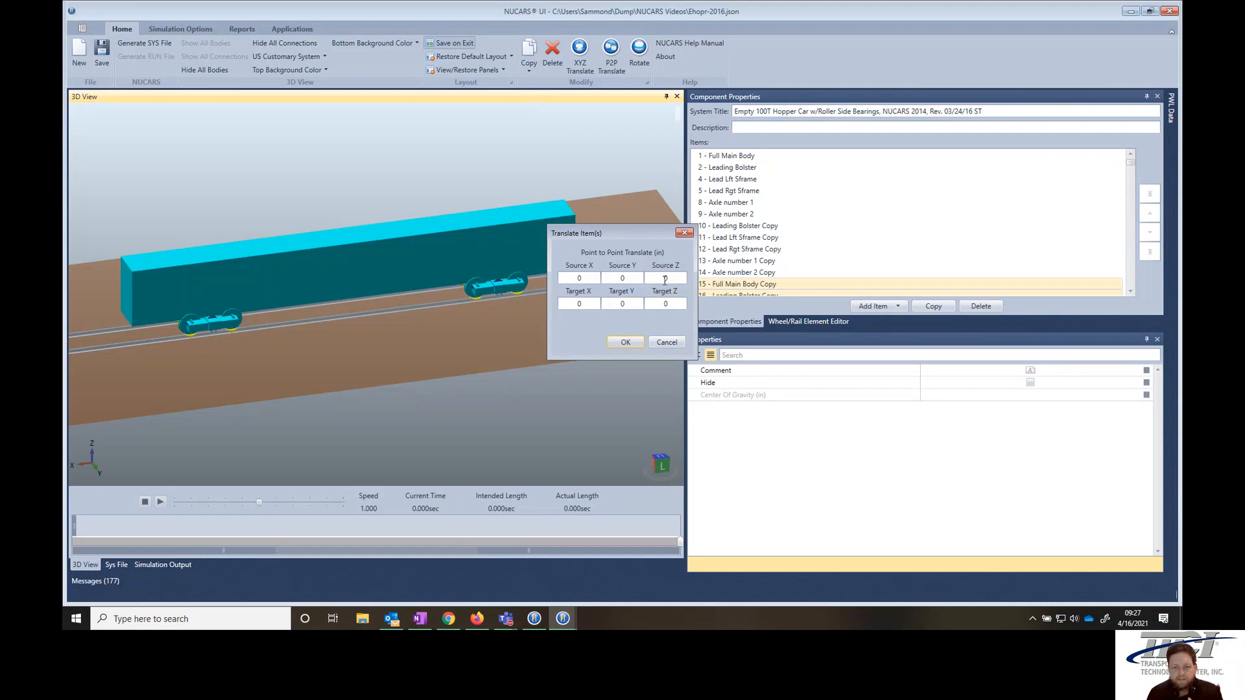
left_click(578, 305)
type(".")
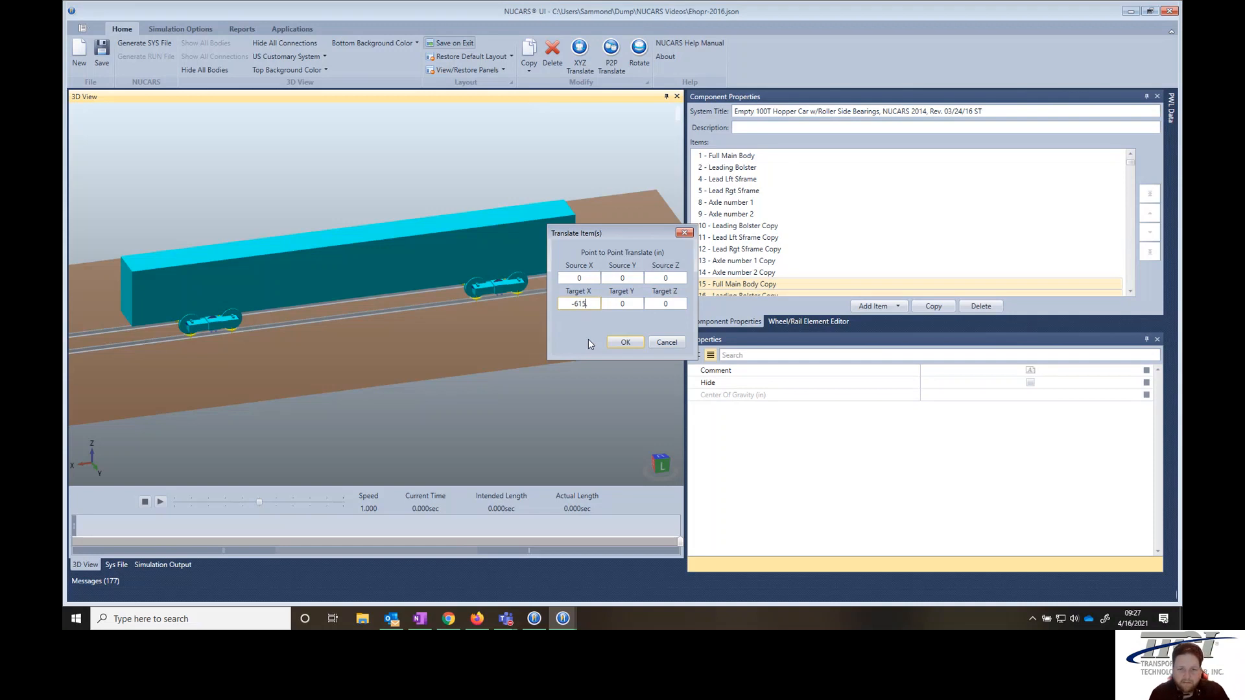
key("Return")
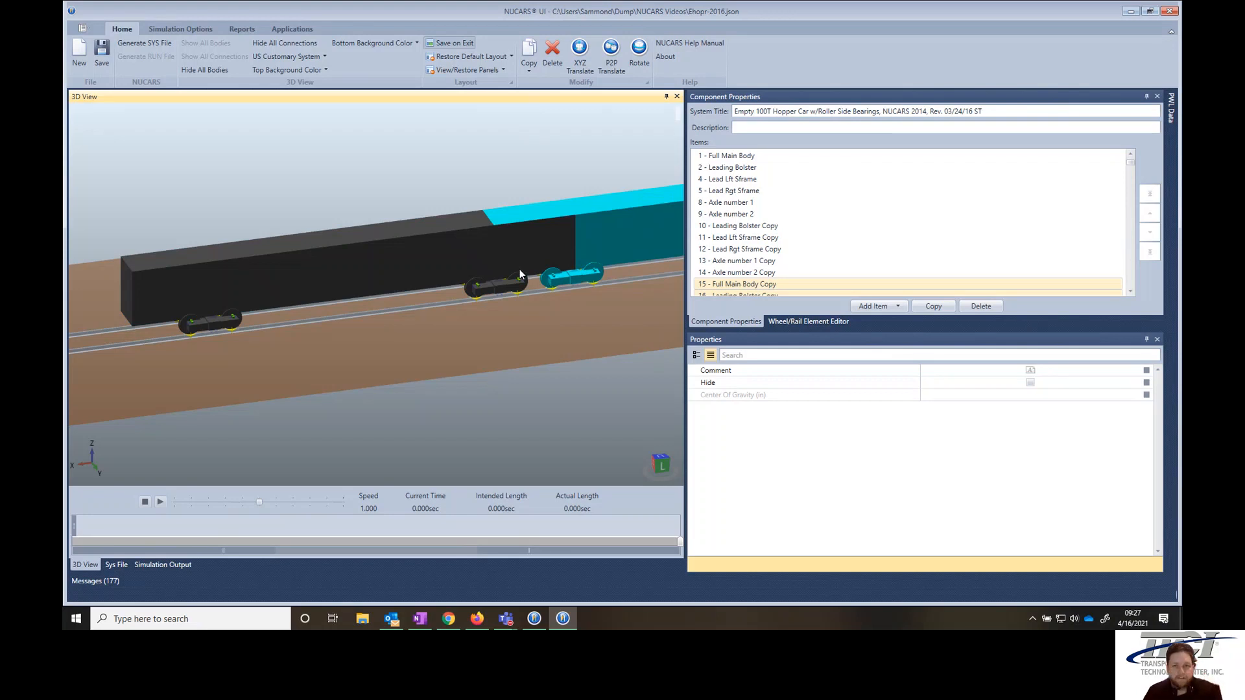
- Translate the copied car farther away from the original car along X
scroll(603, 263, "down", 5)
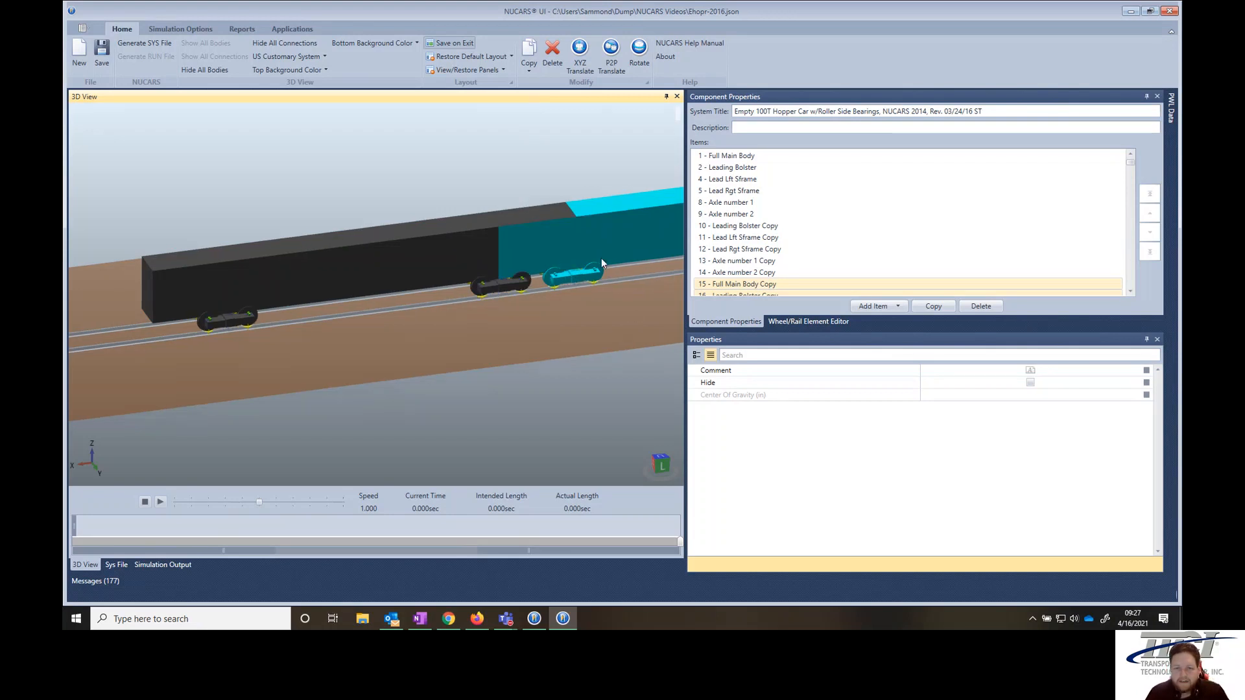
left_click_drag(582, 279, 405, 227)
scroll(410, 283, "up", 5)
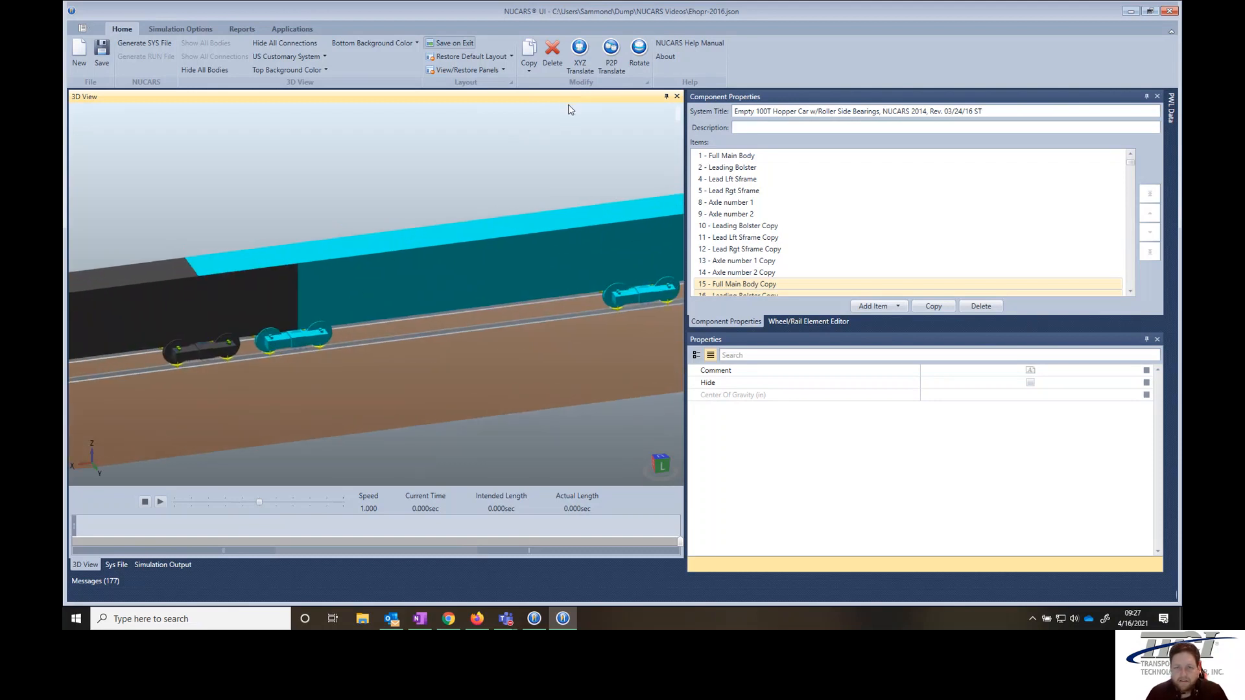
left_click(579, 65)
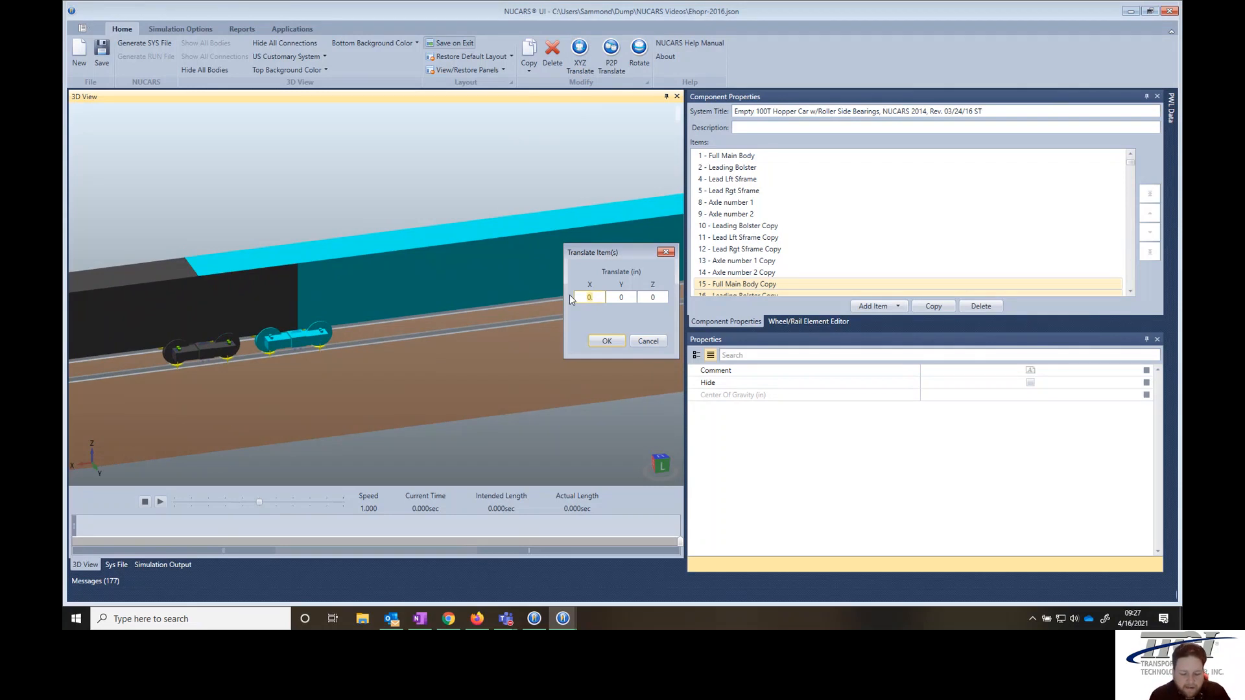
key("Return")
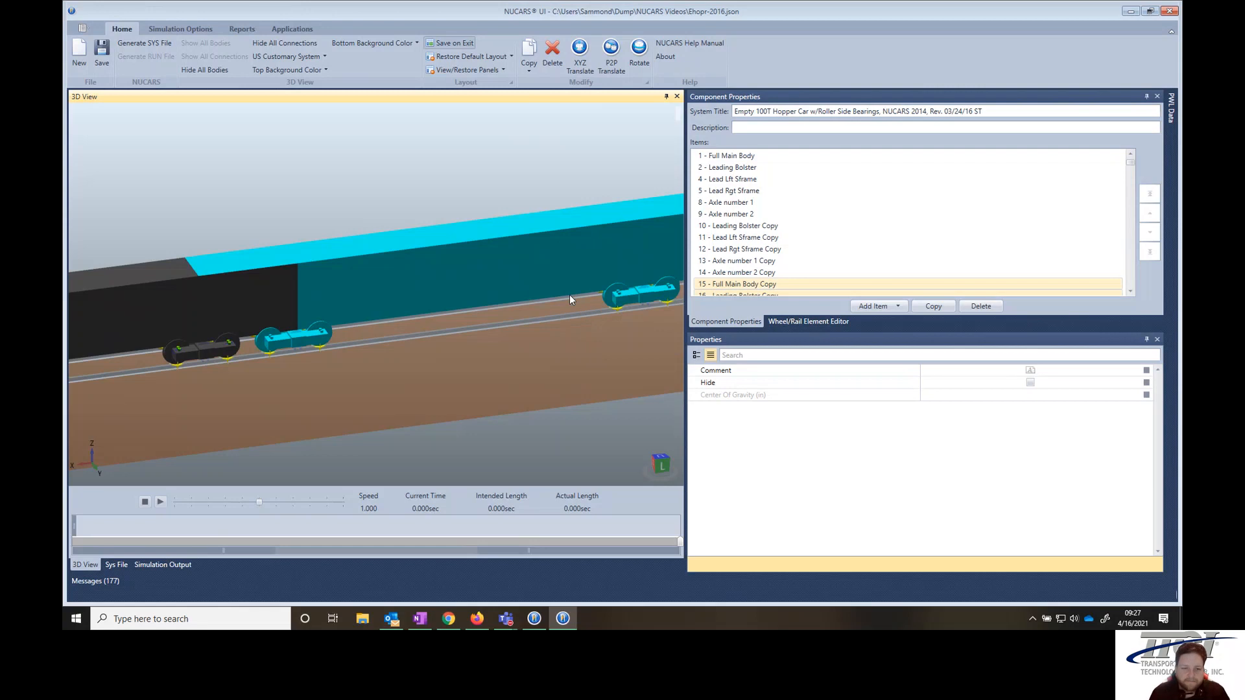
- Set the length of both the original and the copied main body to 600 in
scroll(309, 304, "down", 2)
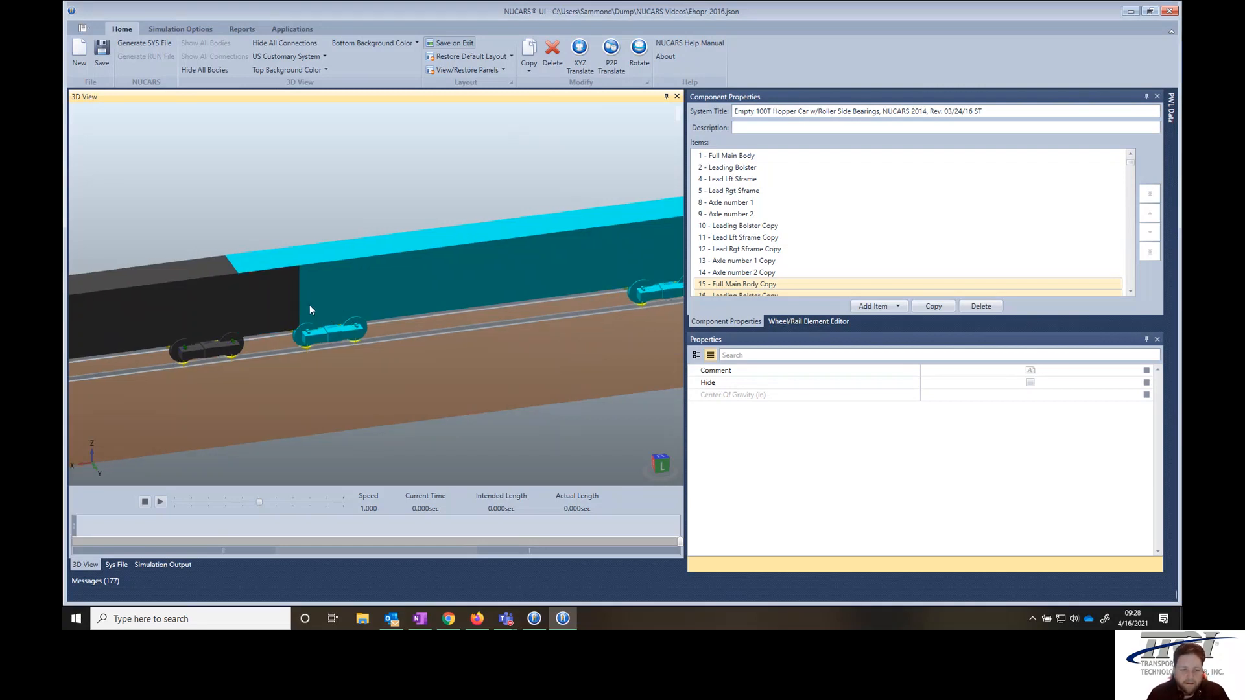
left_click_drag(262, 311, 438, 315)
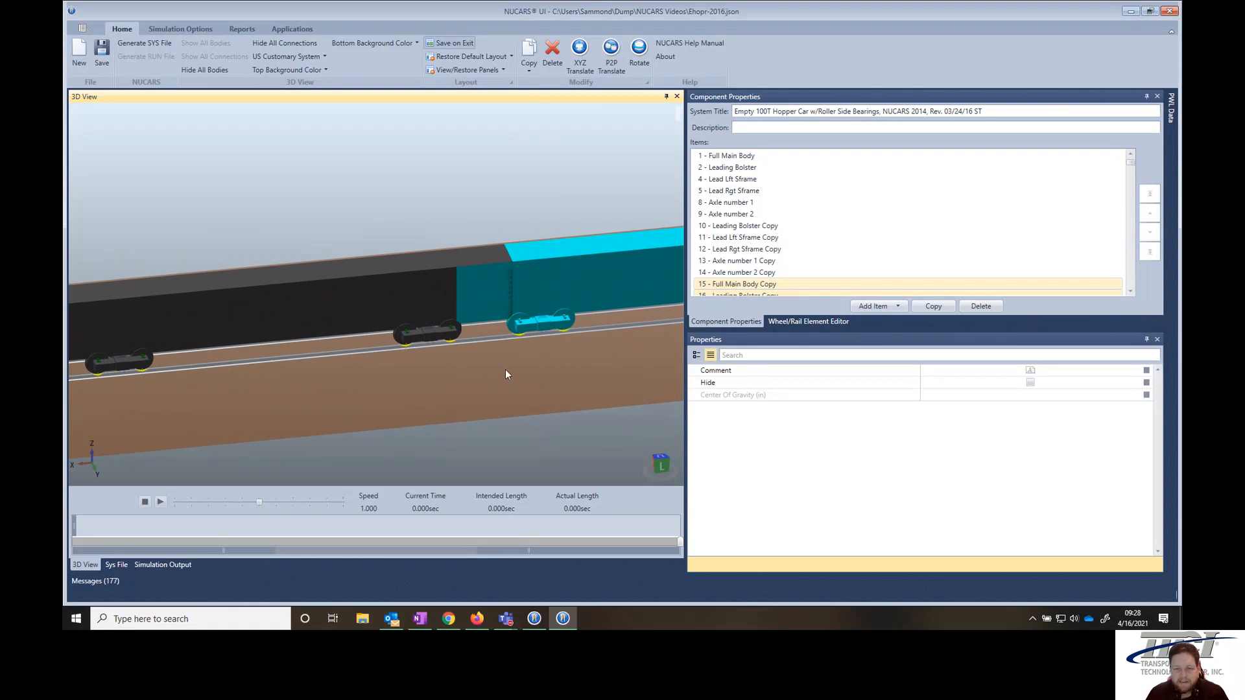
left_click(395, 300)
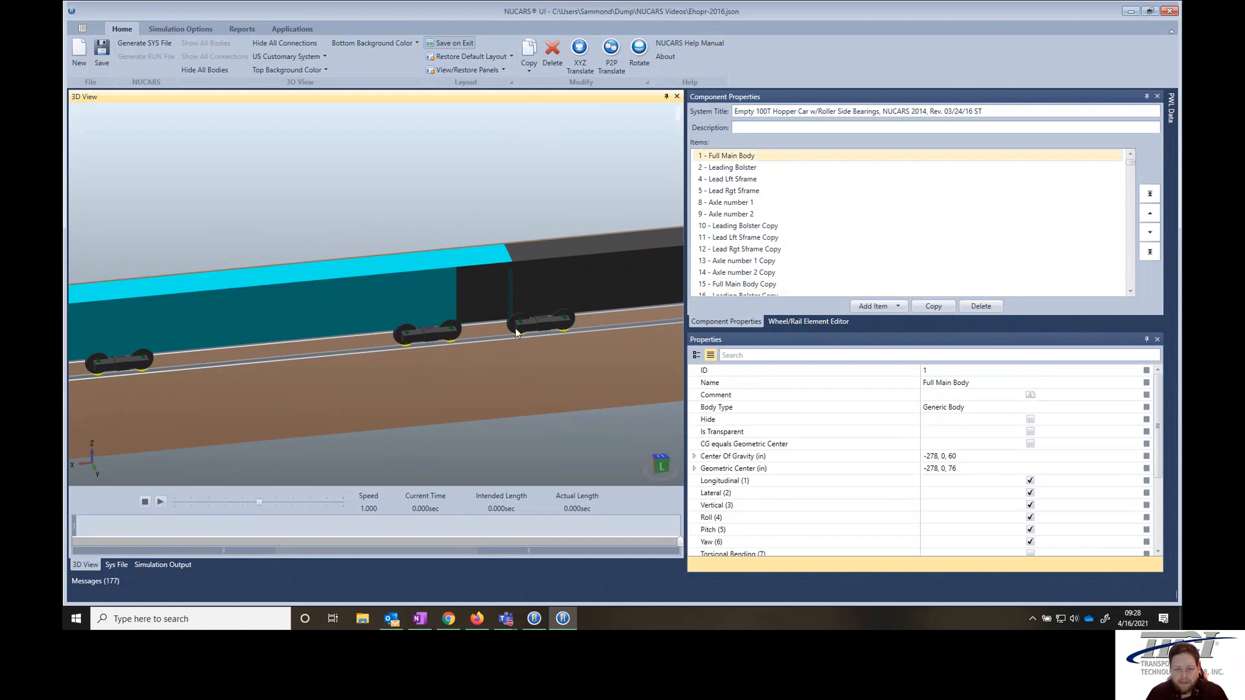
left_click(599, 283, "ctrl")
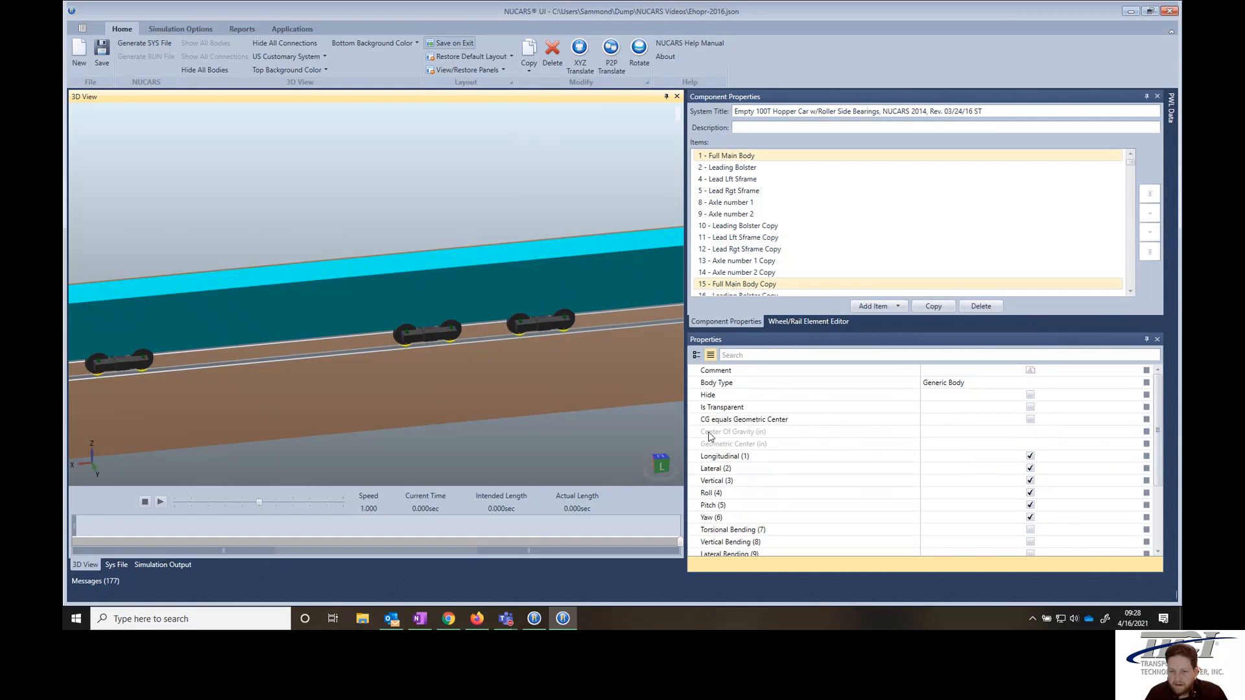
scroll(907, 454, "down", 3)
left_click(959, 478)
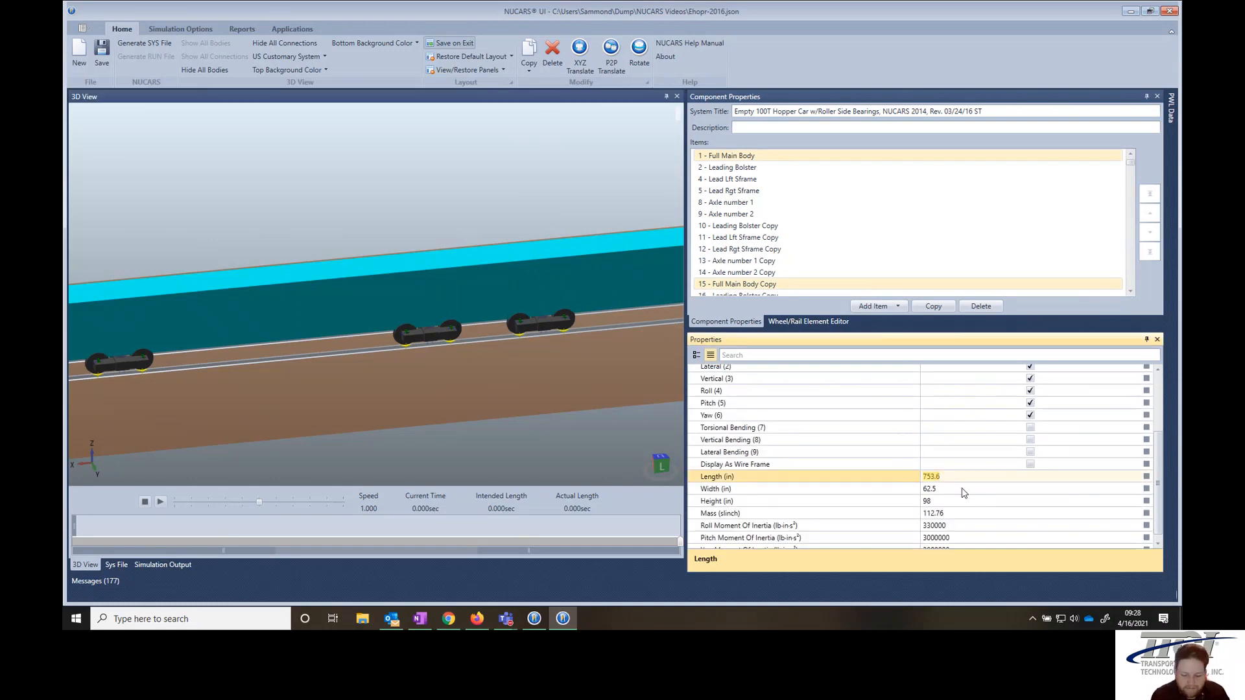
type("600")
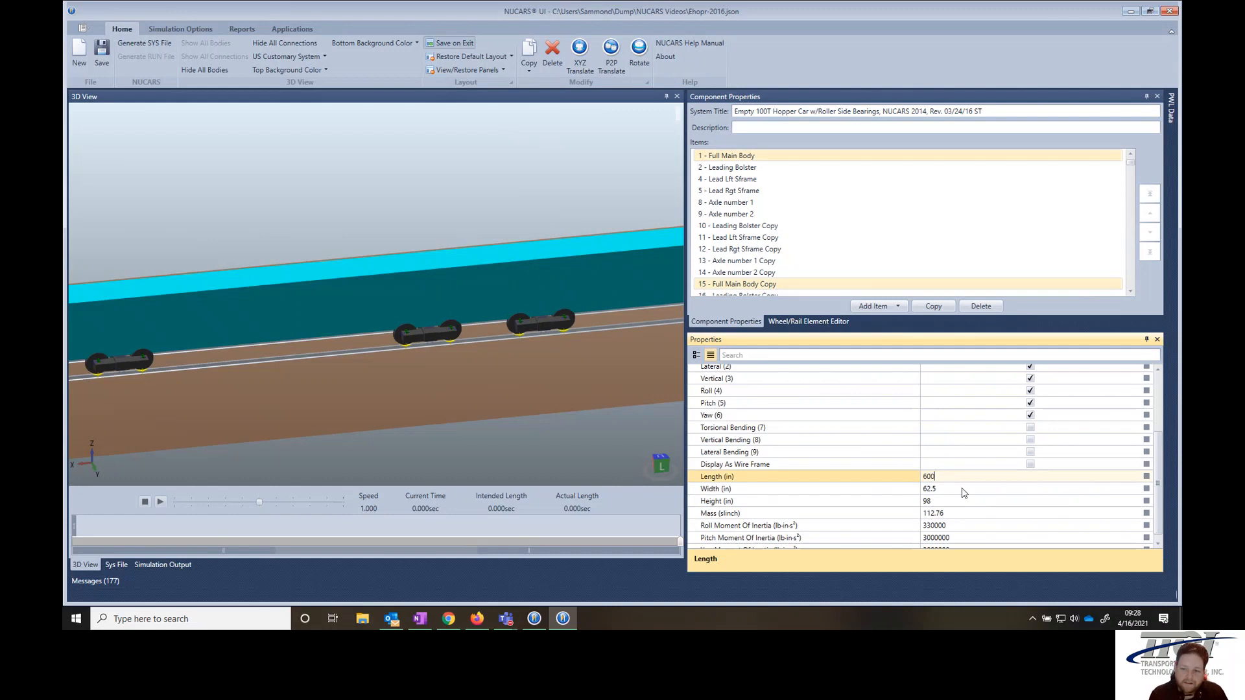
key("Return")
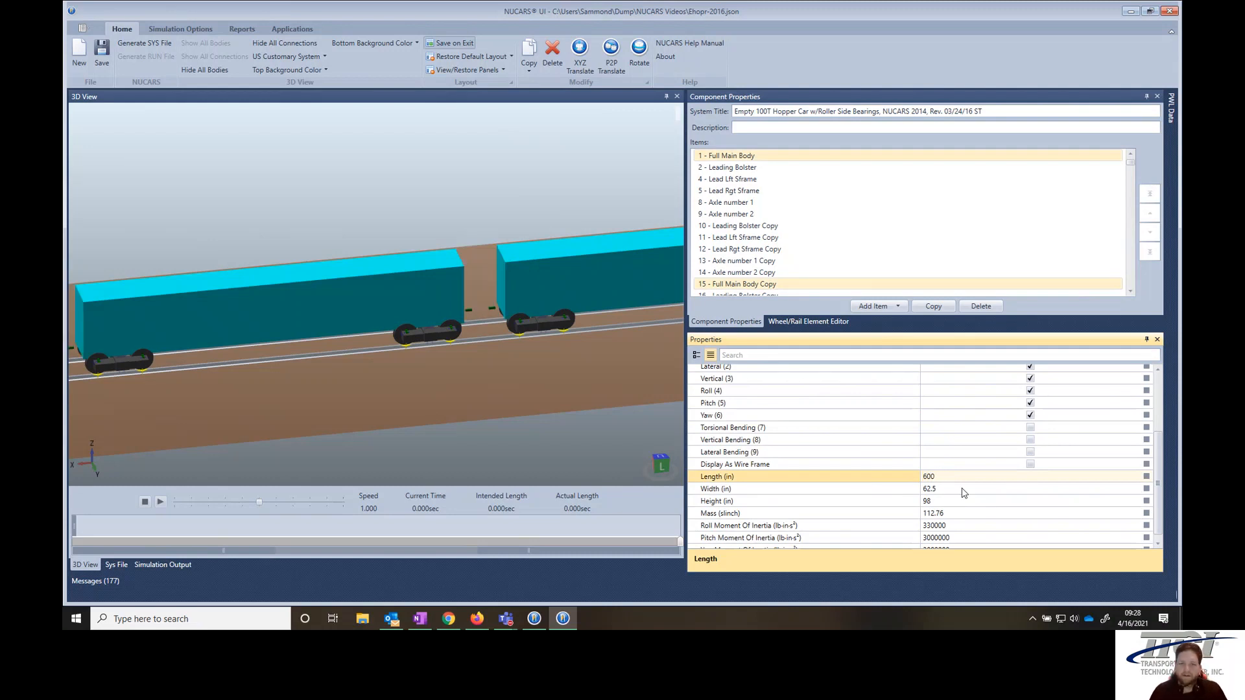
left_click(506, 437)
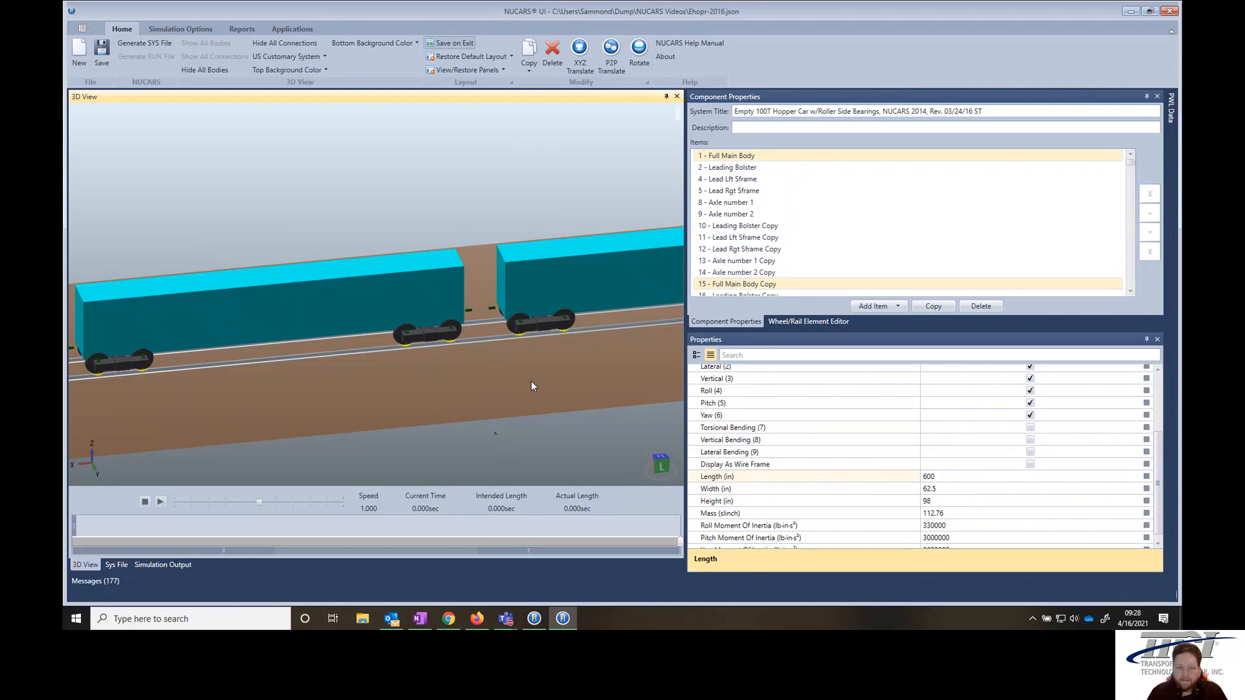
- Set the X coordinate of the copied main body's center of gravity to -1003 in
left_click_drag(531, 386, 487, 388)
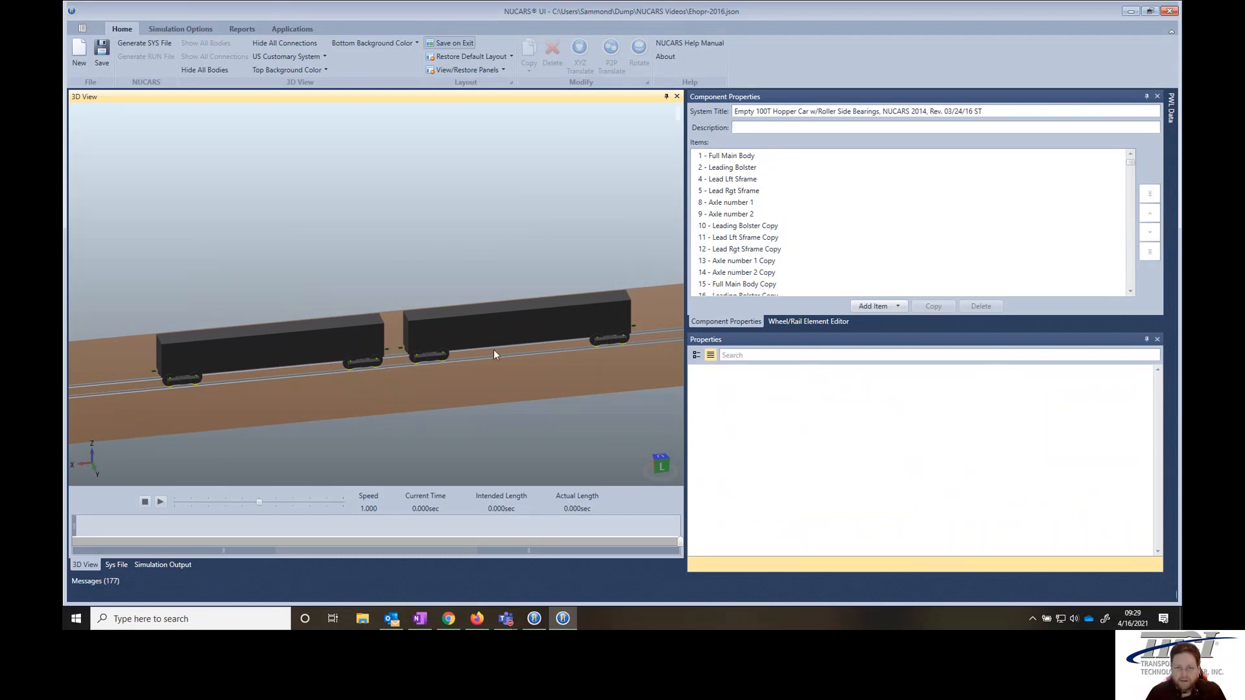
left_click(562, 337)
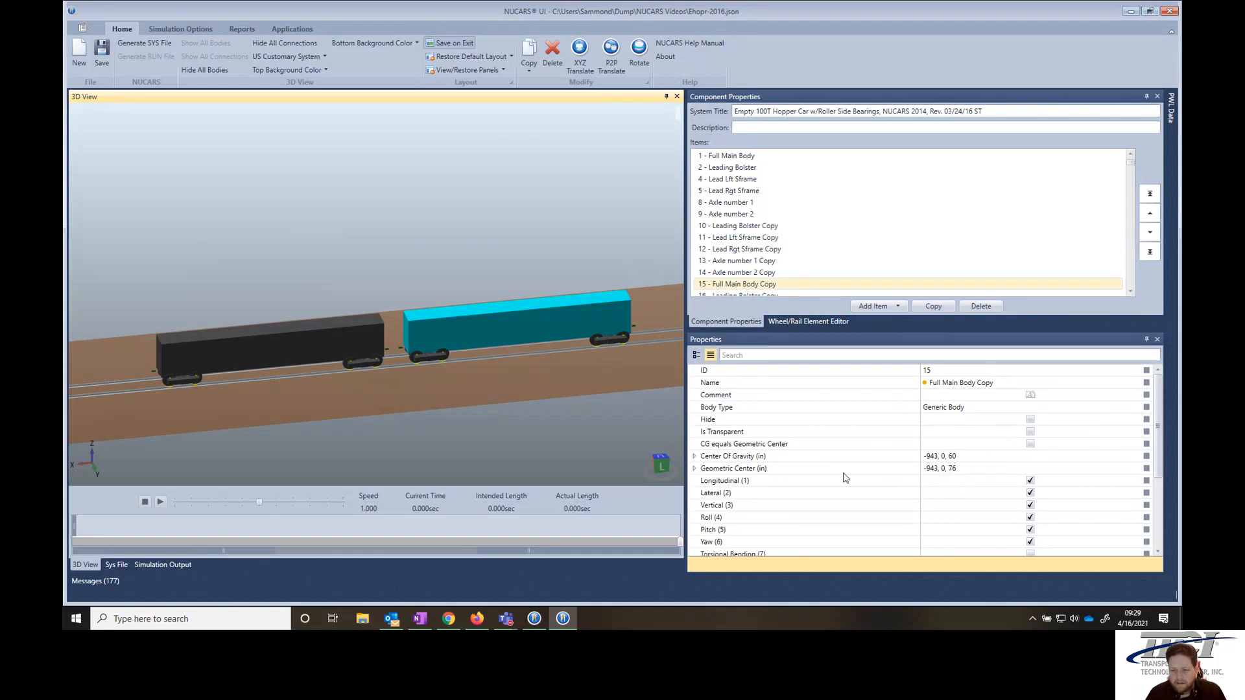
left_click(693, 456)
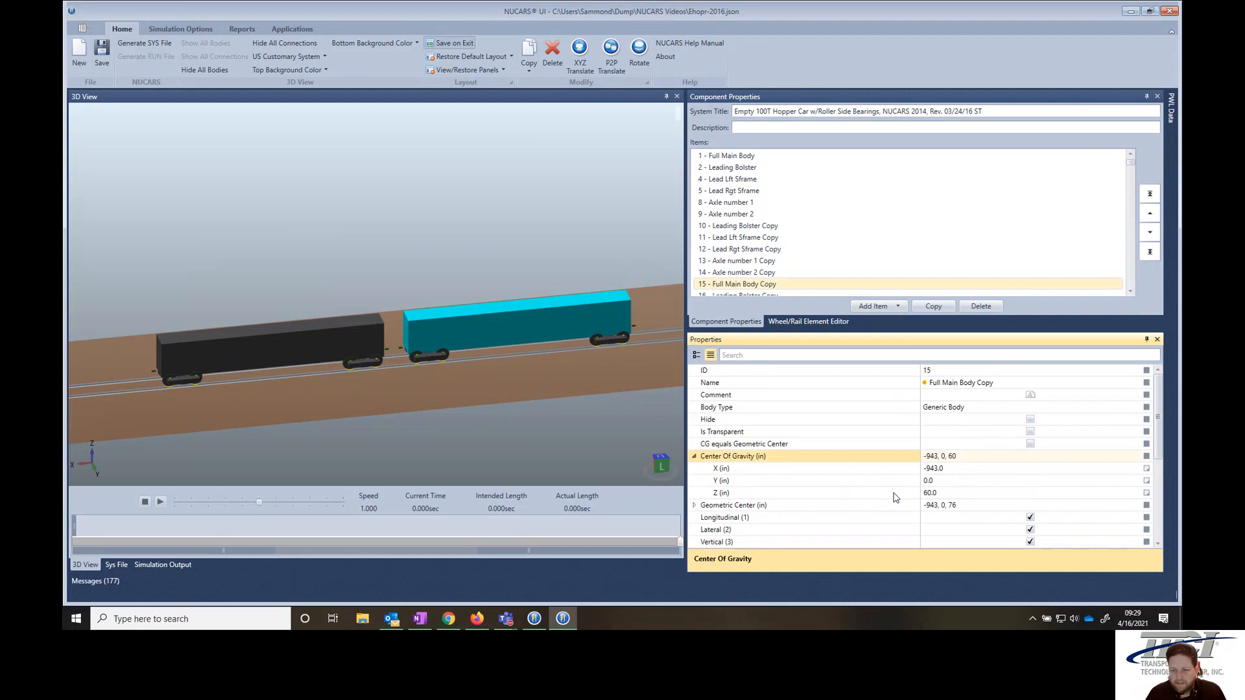
left_click(931, 468)
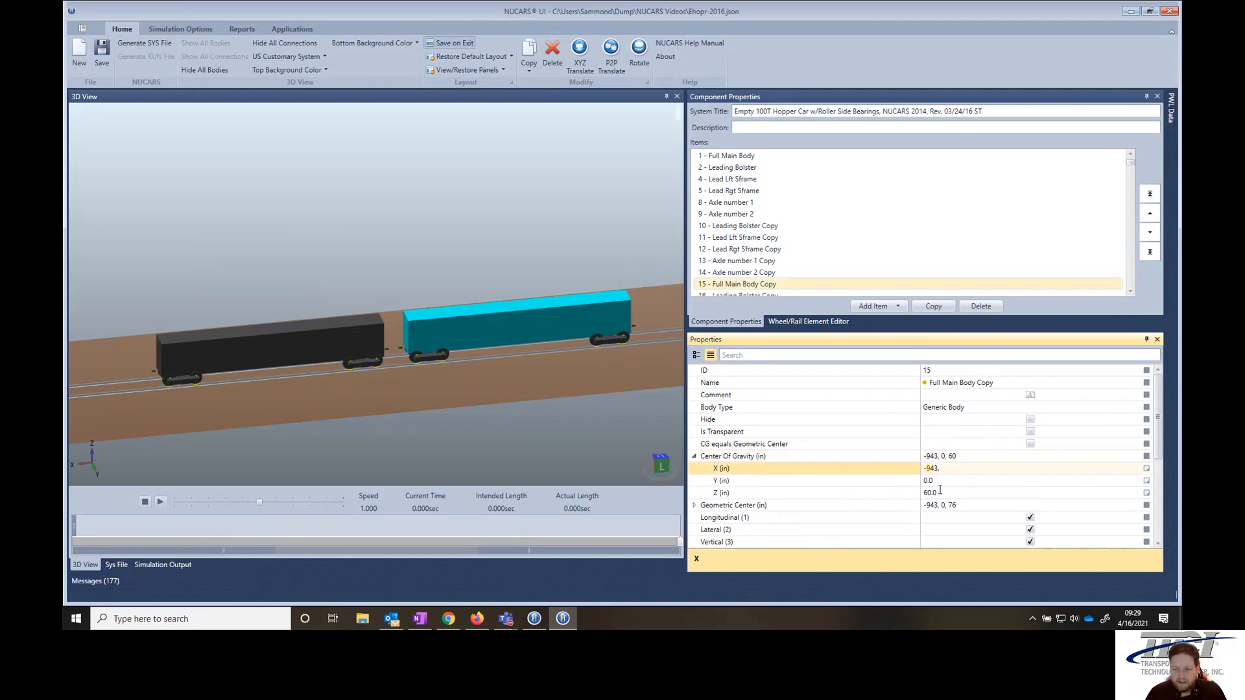
left_click_drag(945, 468, 919, 468)
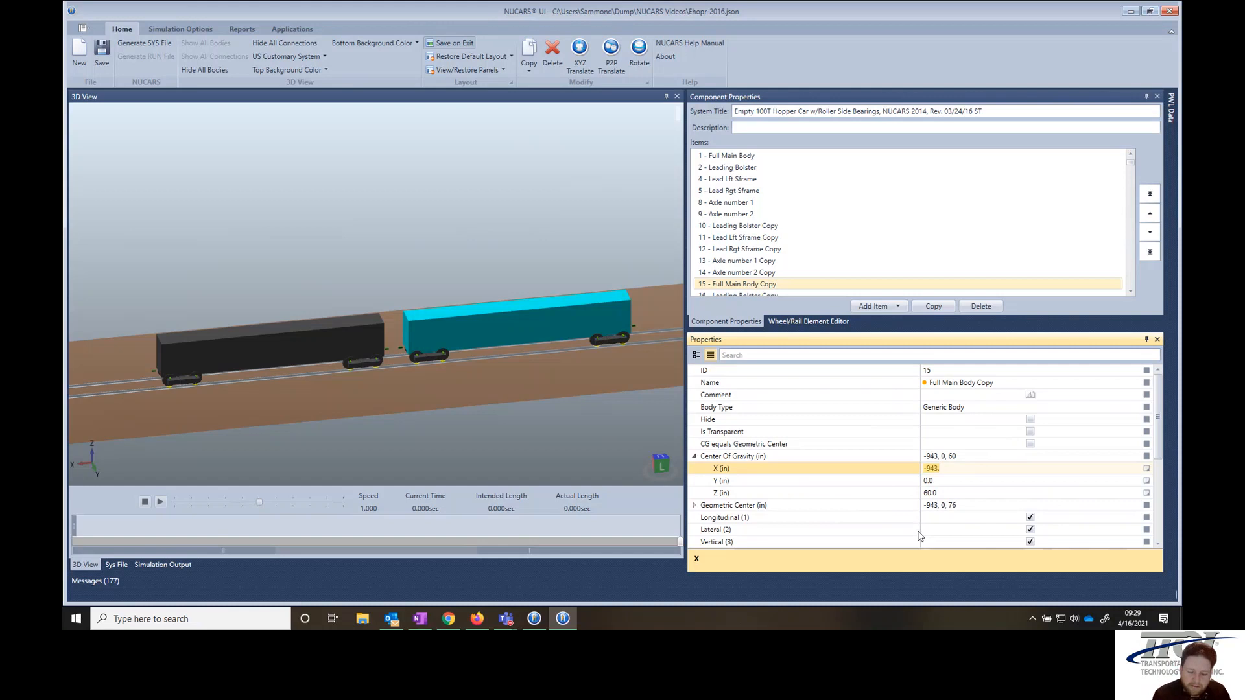
type("-1003")
key("Return")
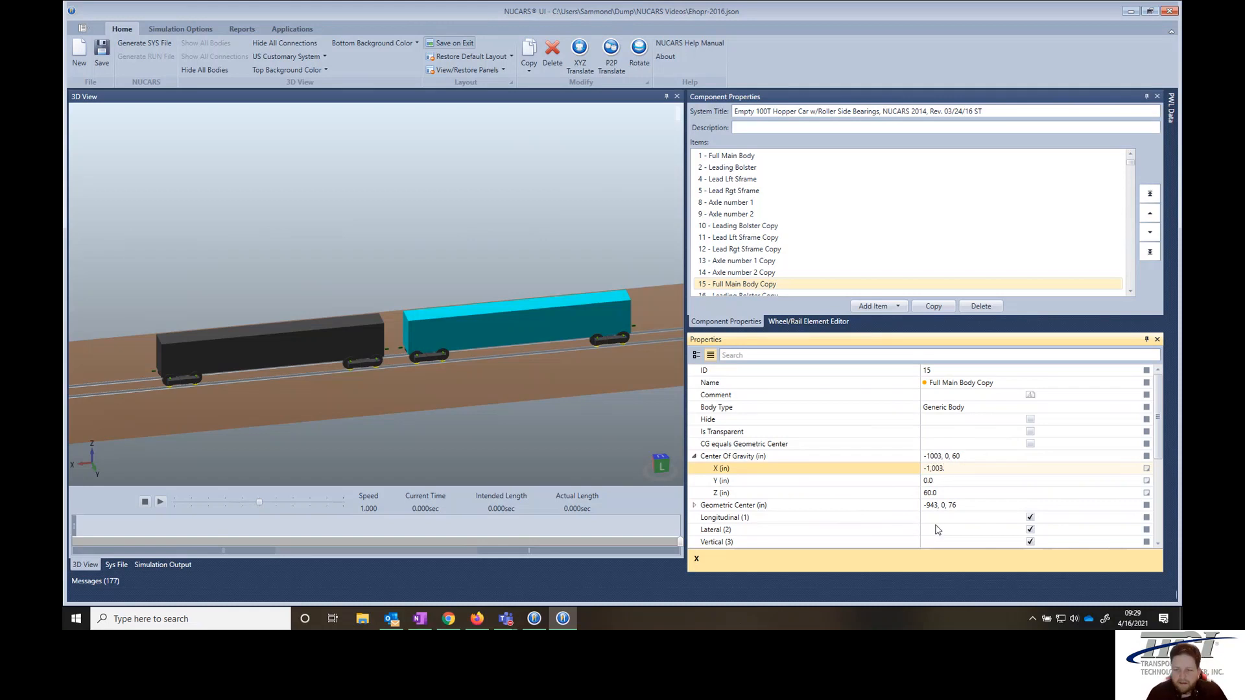
- Set the length of the copied main body to 720 in
scroll(952, 524, "down", 5)
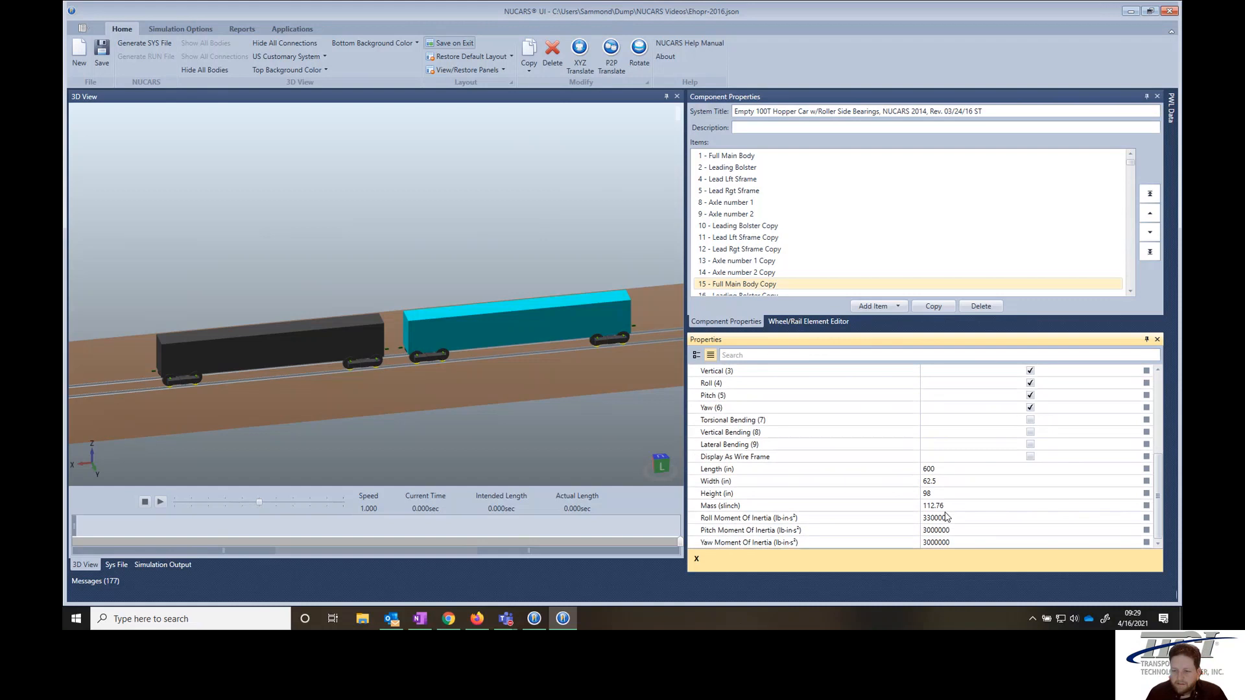
left_click(940, 469)
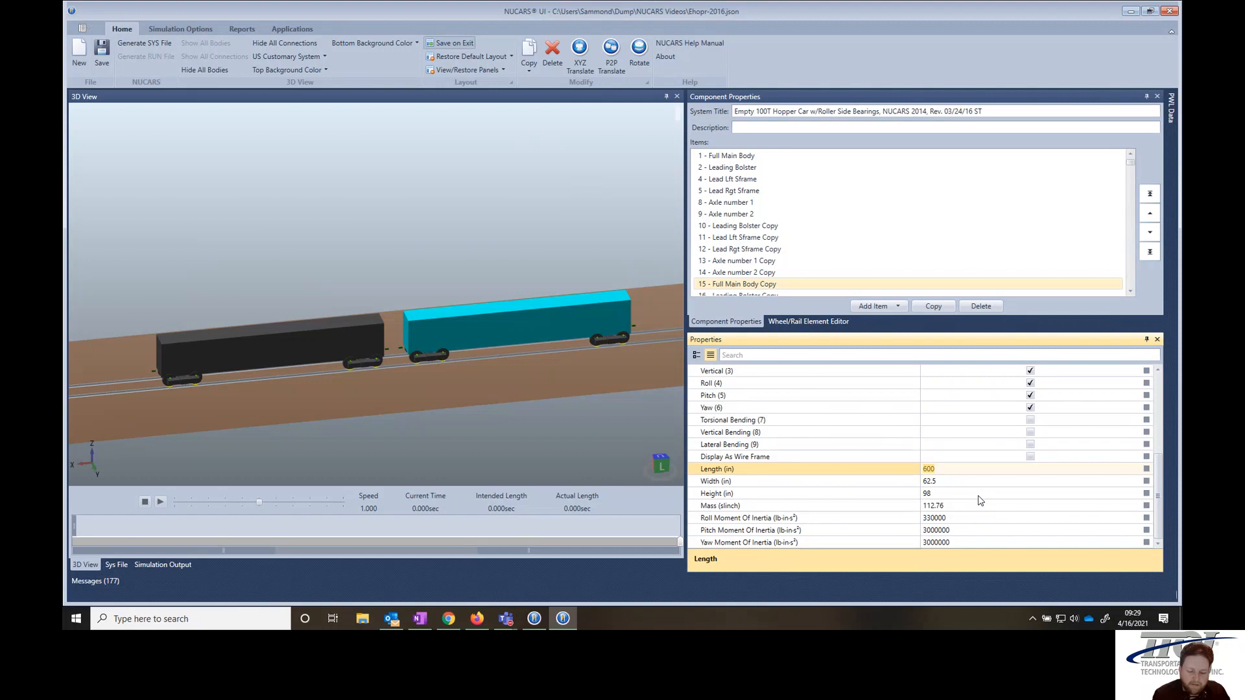
type("720")
key("Return")
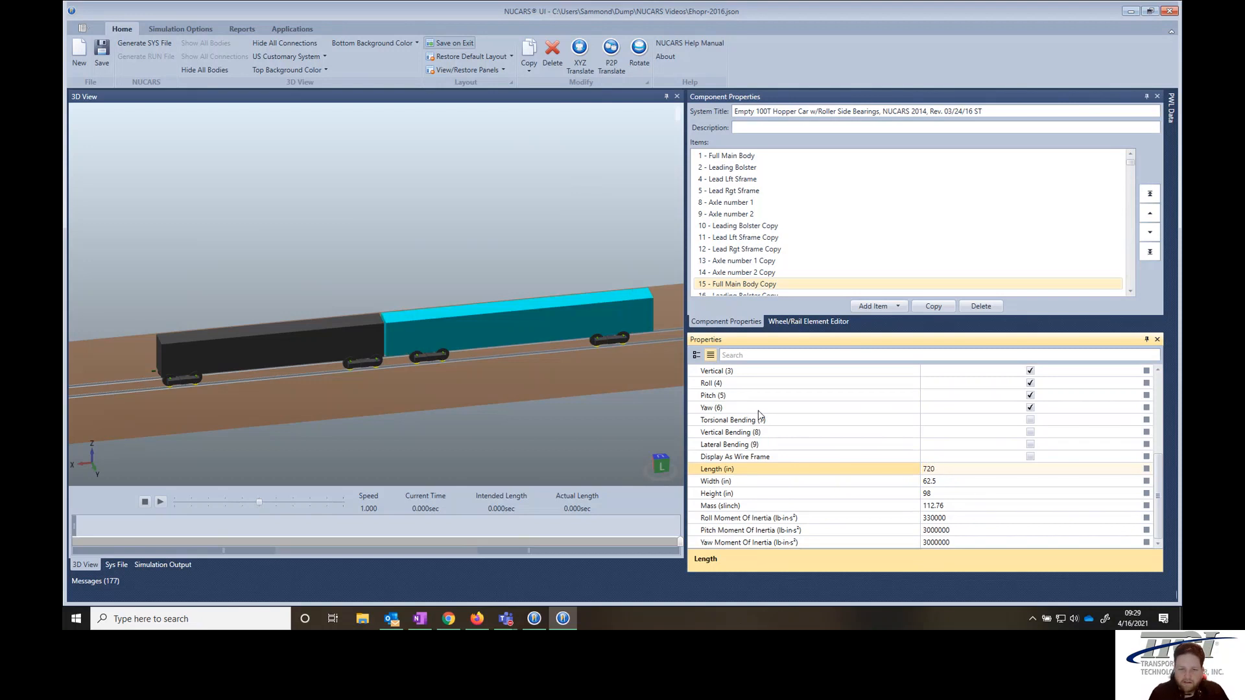
left_click(613, 373)
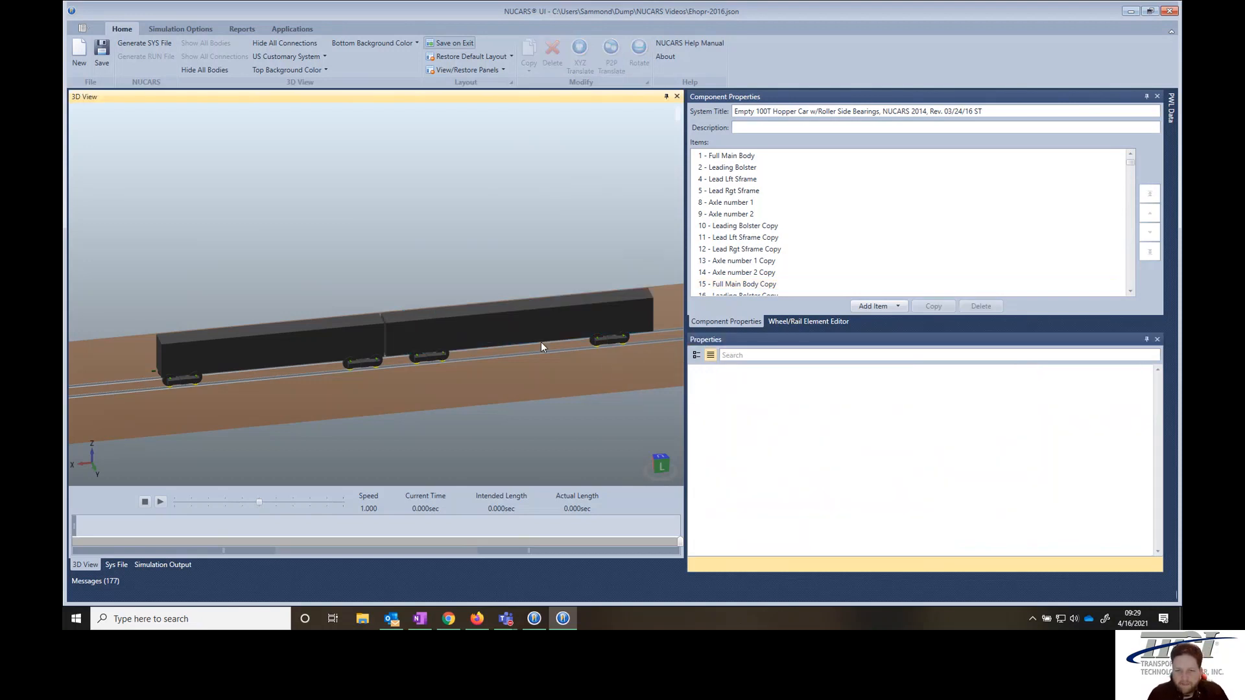
- Hide the copied main body to expose the trucks of the copied car
left_click(613, 350)
scroll(628, 351, "up", 4)
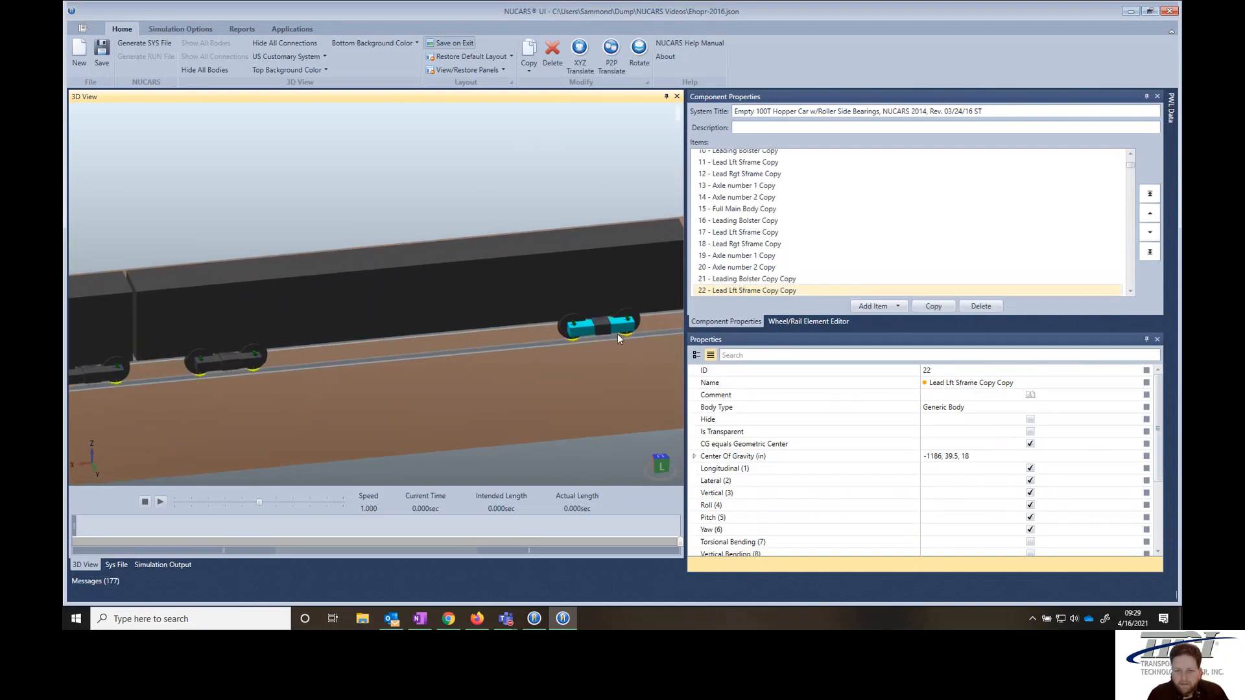
left_click(531, 291)
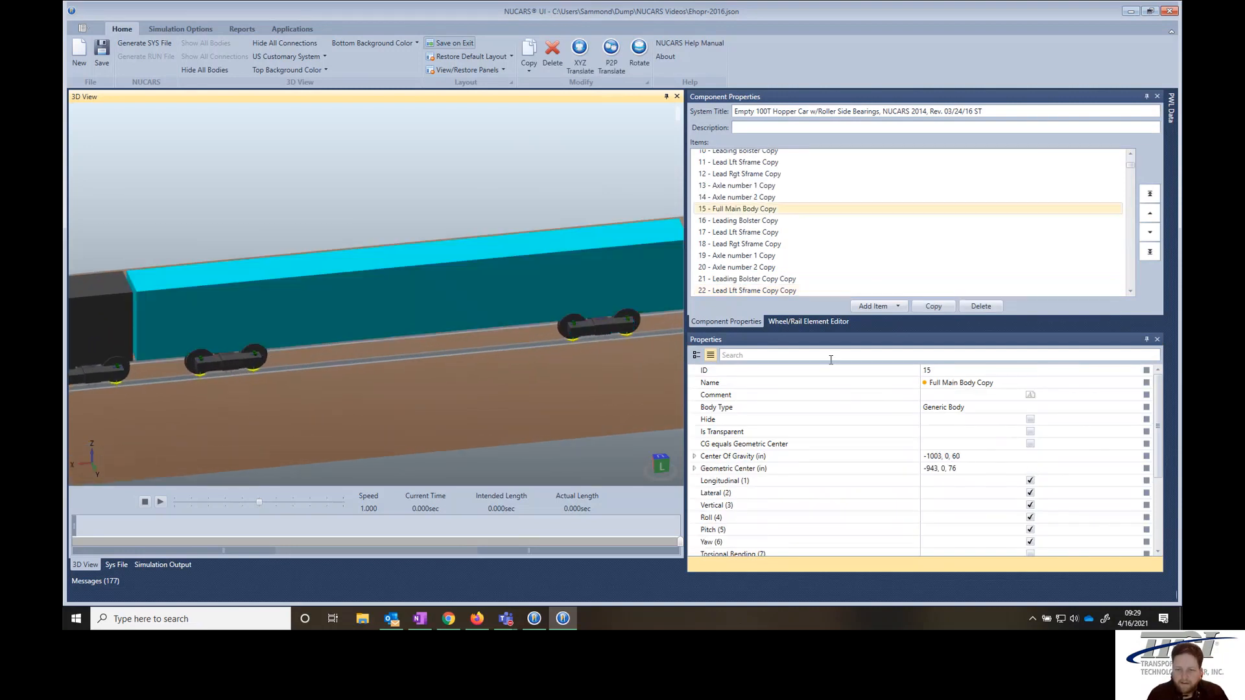
left_click(1030, 420)
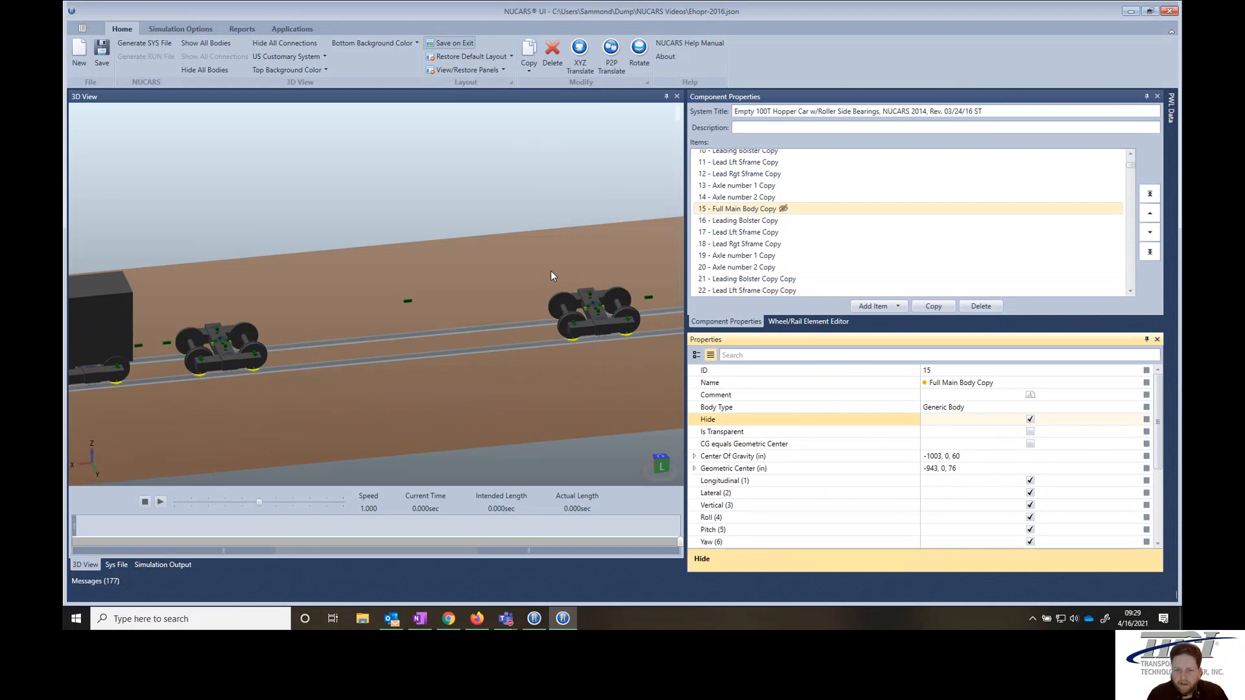
- Translate the whole trailing truck of the copied car by -120 in along X and show all hidden bodies
left_click_drag(629, 349, 634, 351)
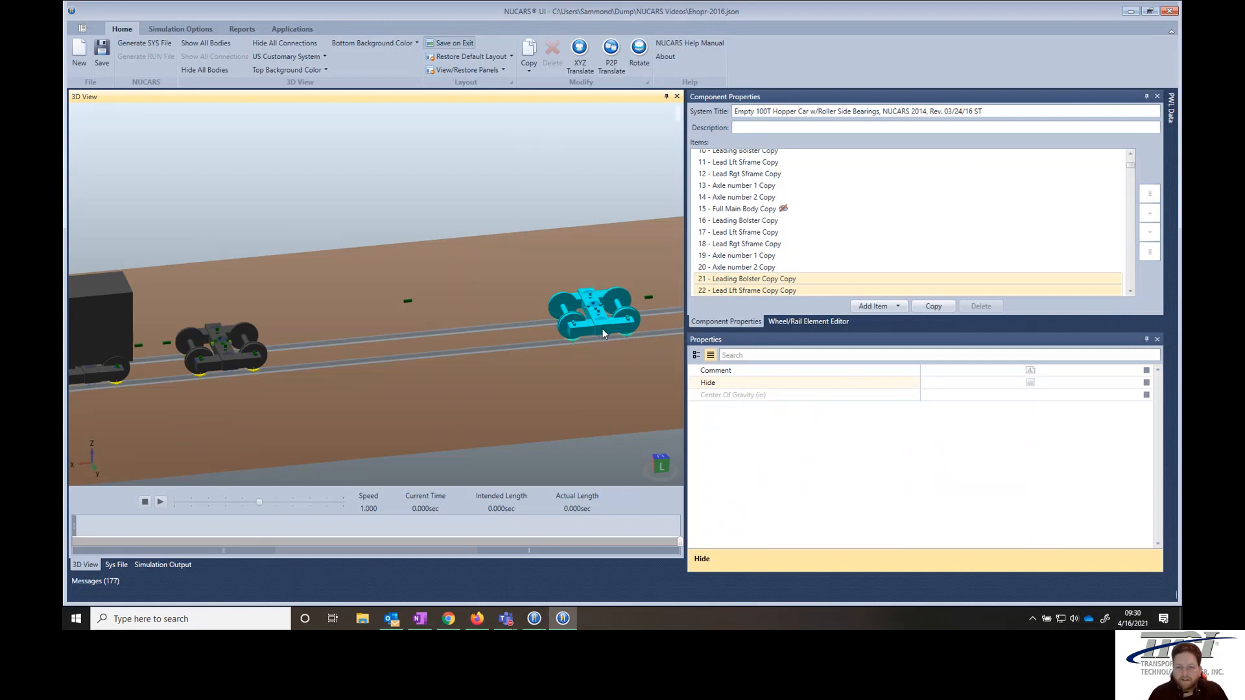
left_click(580, 52)
left_click_drag(579, 296, 625, 296)
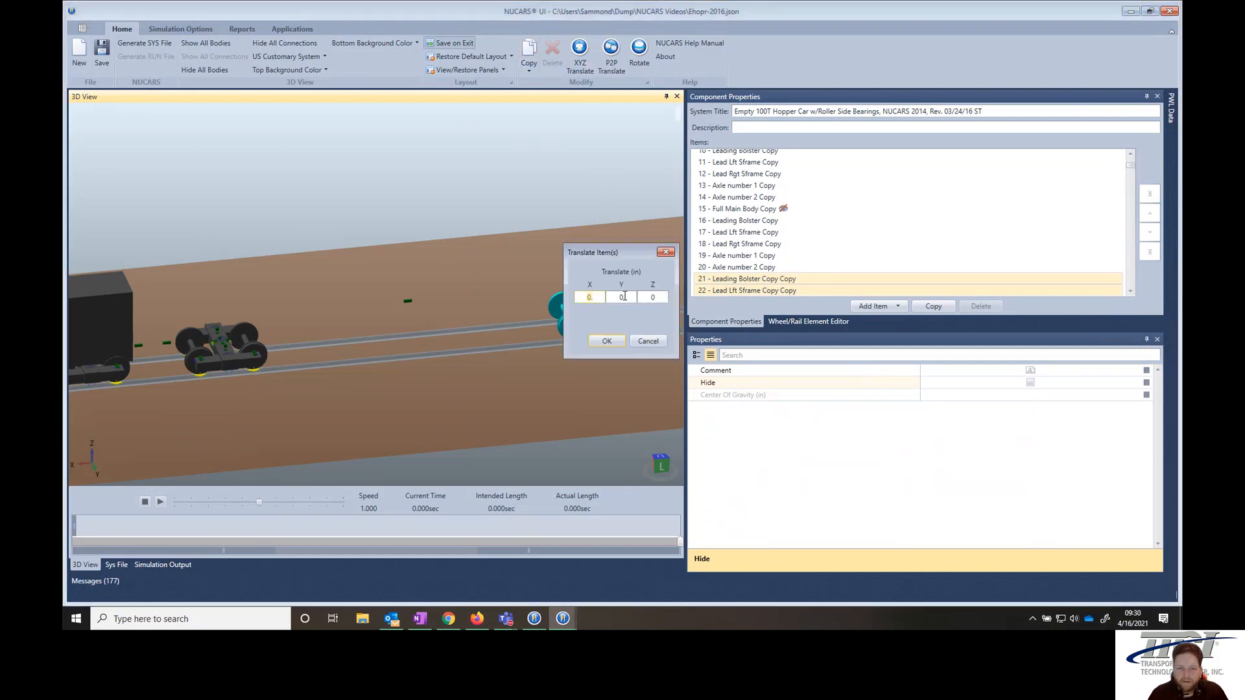
type("-120")
key("Return")
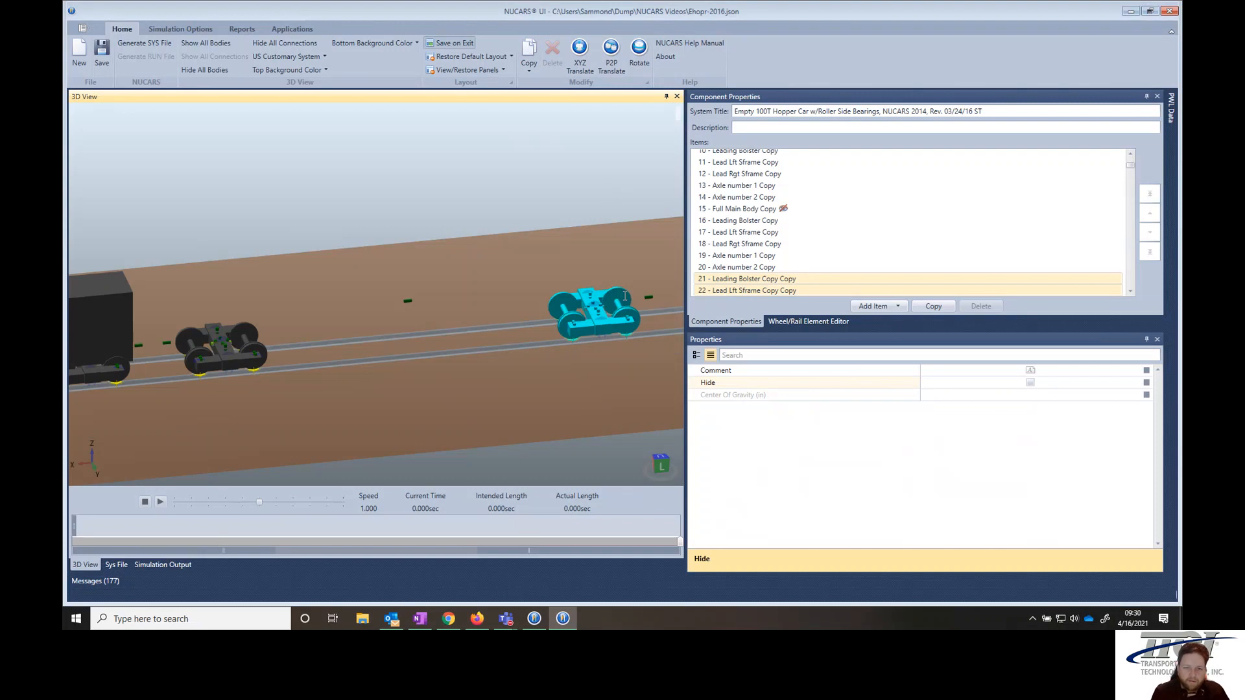
left_click(493, 400)
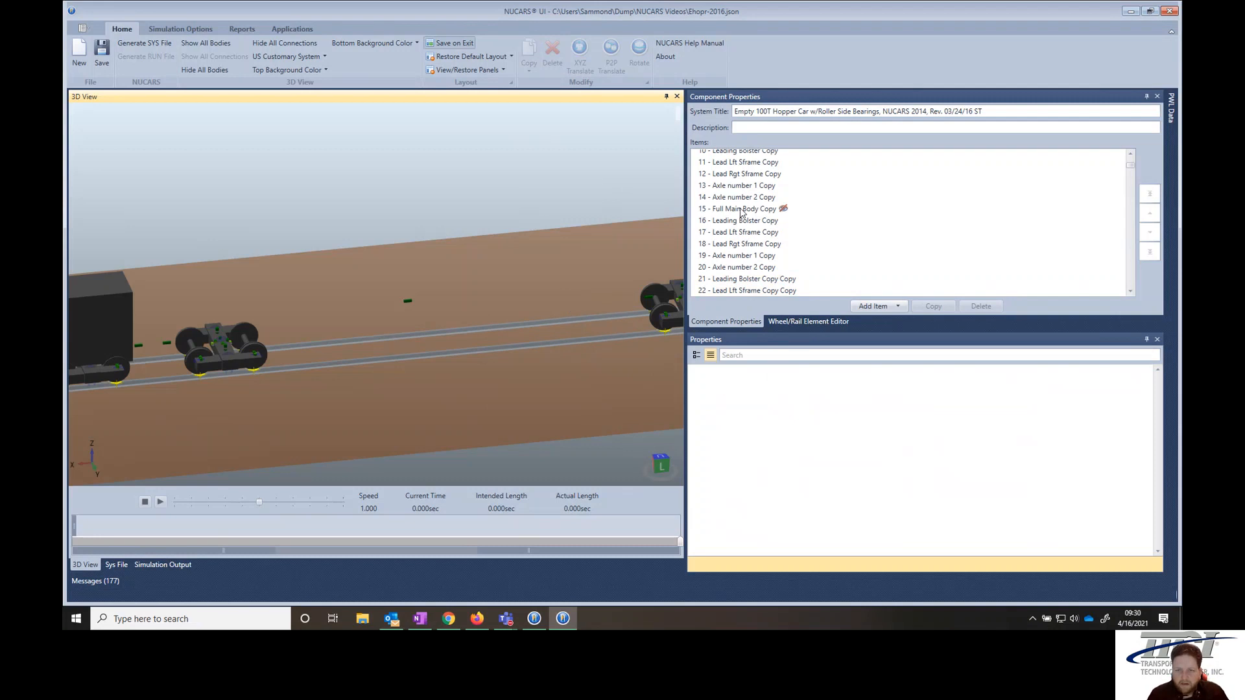
left_click(217, 44)
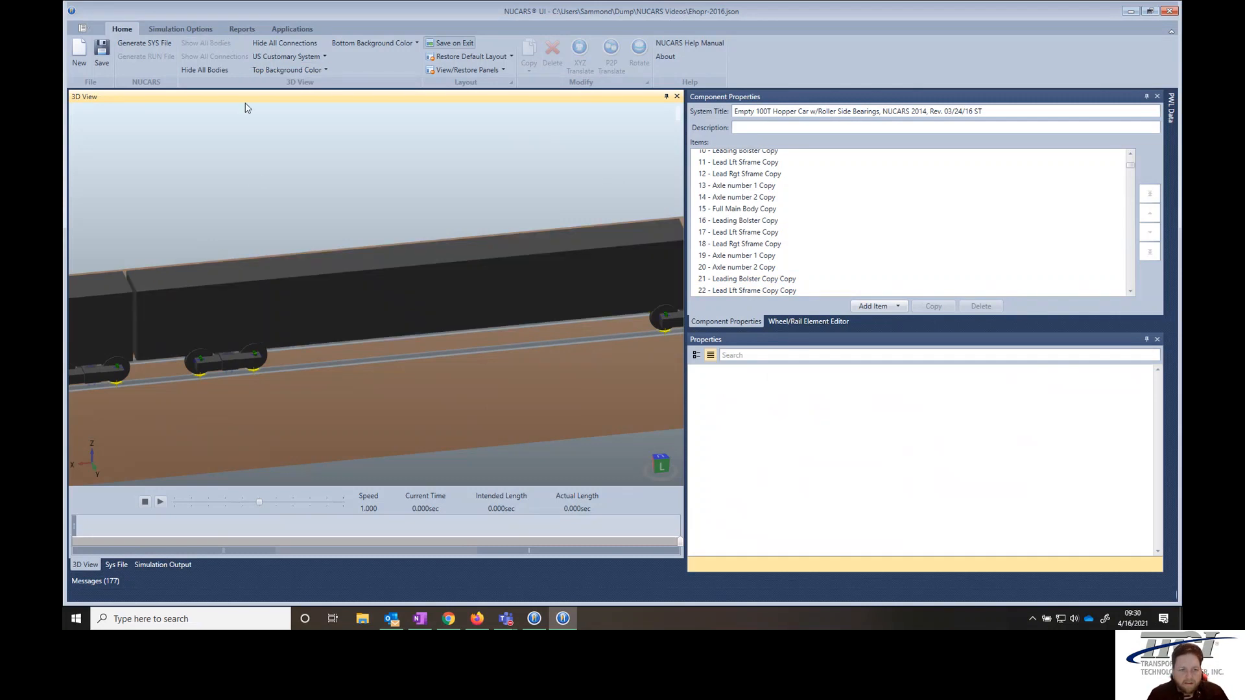
- Set the X coordinate of the copied main body's geometric center to -1003 in
scroll(396, 282, "down", 3)
scroll(406, 290, "down", 2)
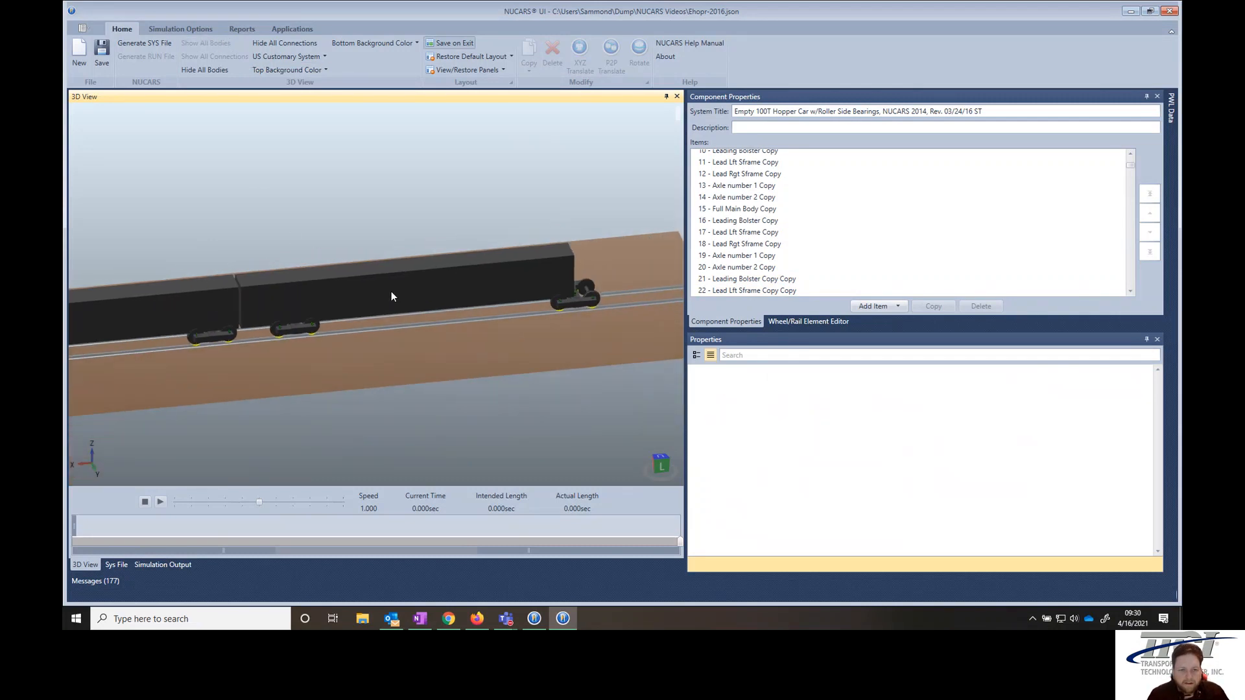
left_click(391, 296)
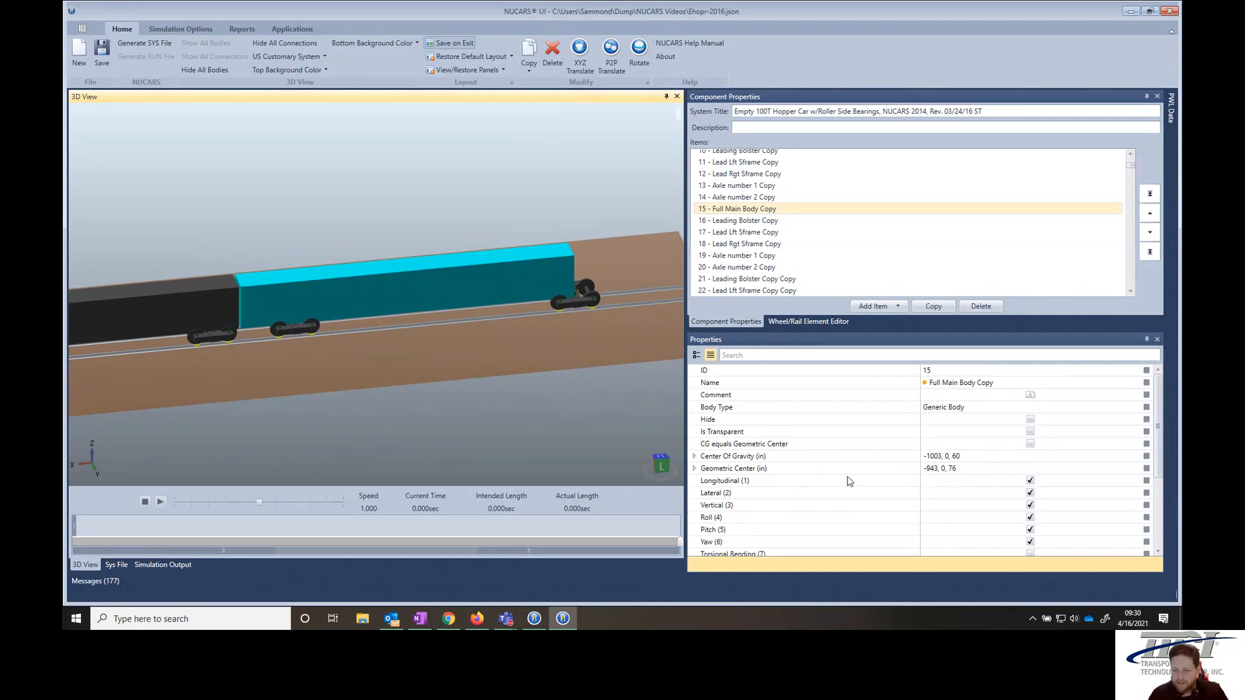
left_click(695, 468)
left_click(940, 481)
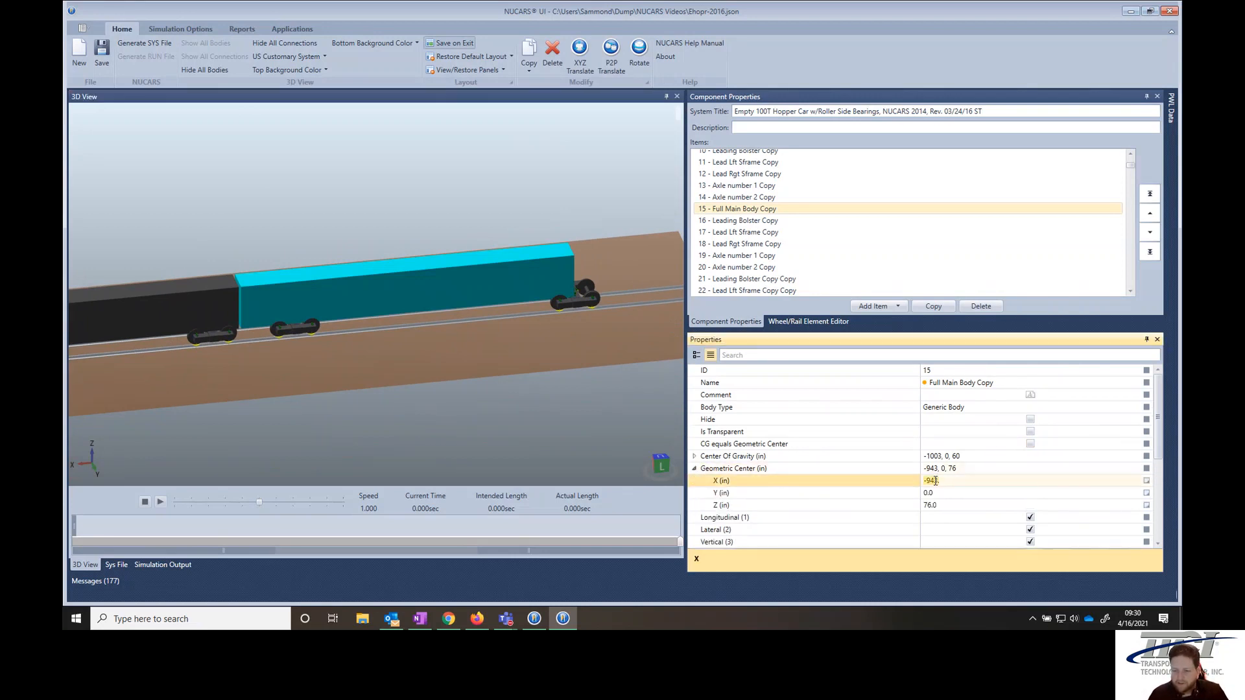
type("-0")
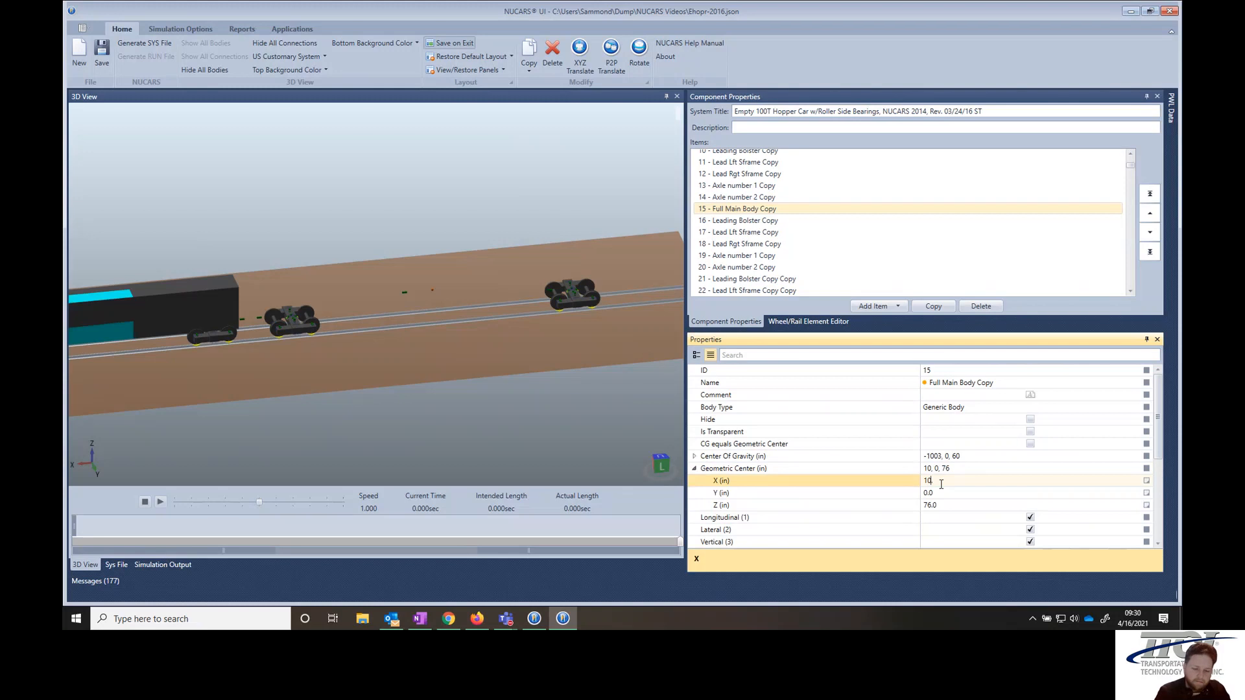
type("1003")
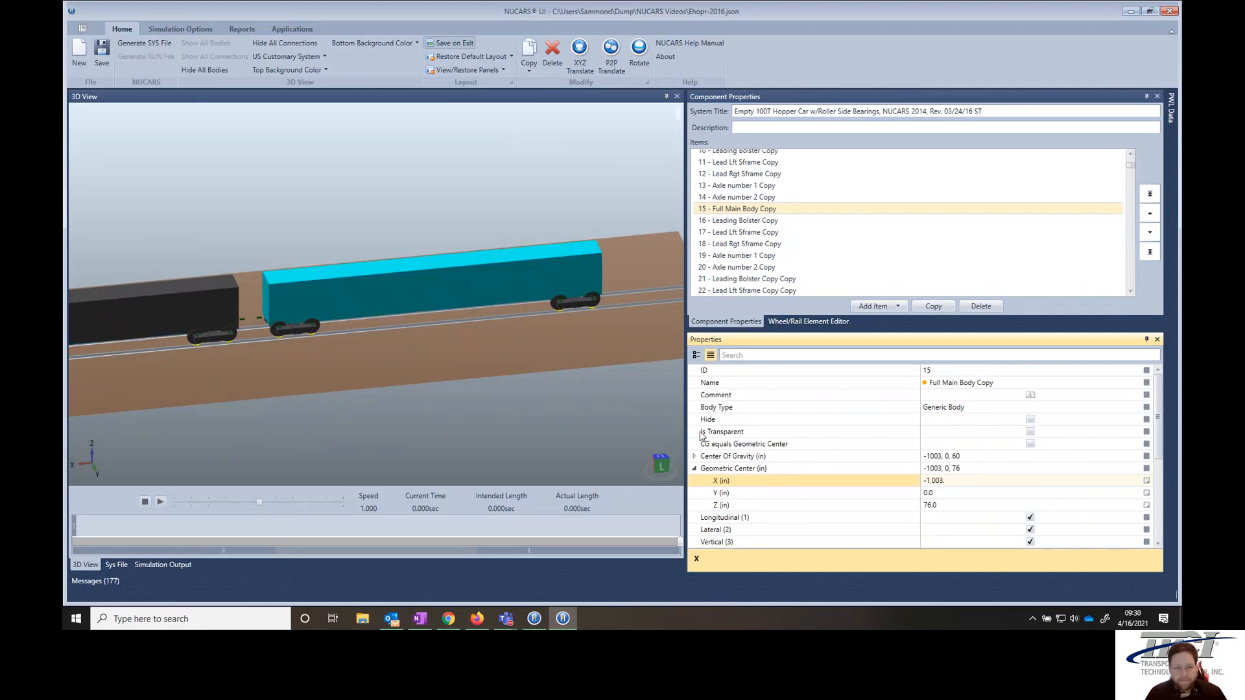
left_click(497, 388)
- Examine both cars and the gap between their bodies from the left side view
scroll(345, 316, "down", 2)
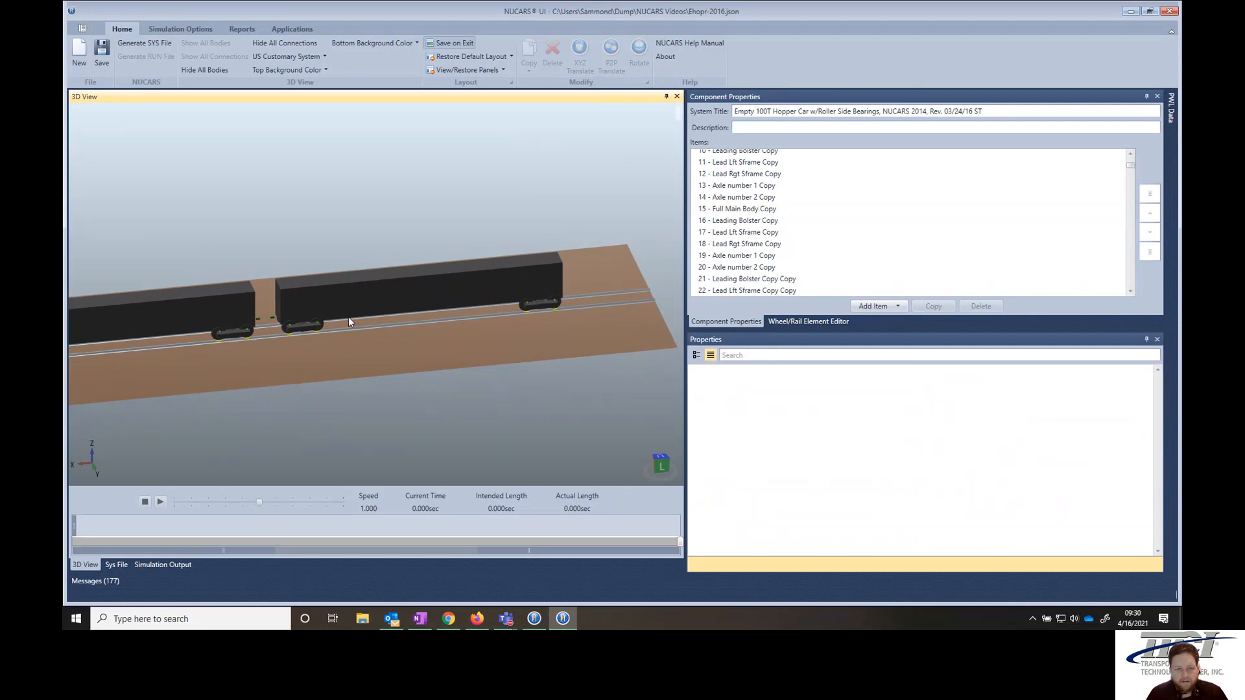
left_click(660, 464)
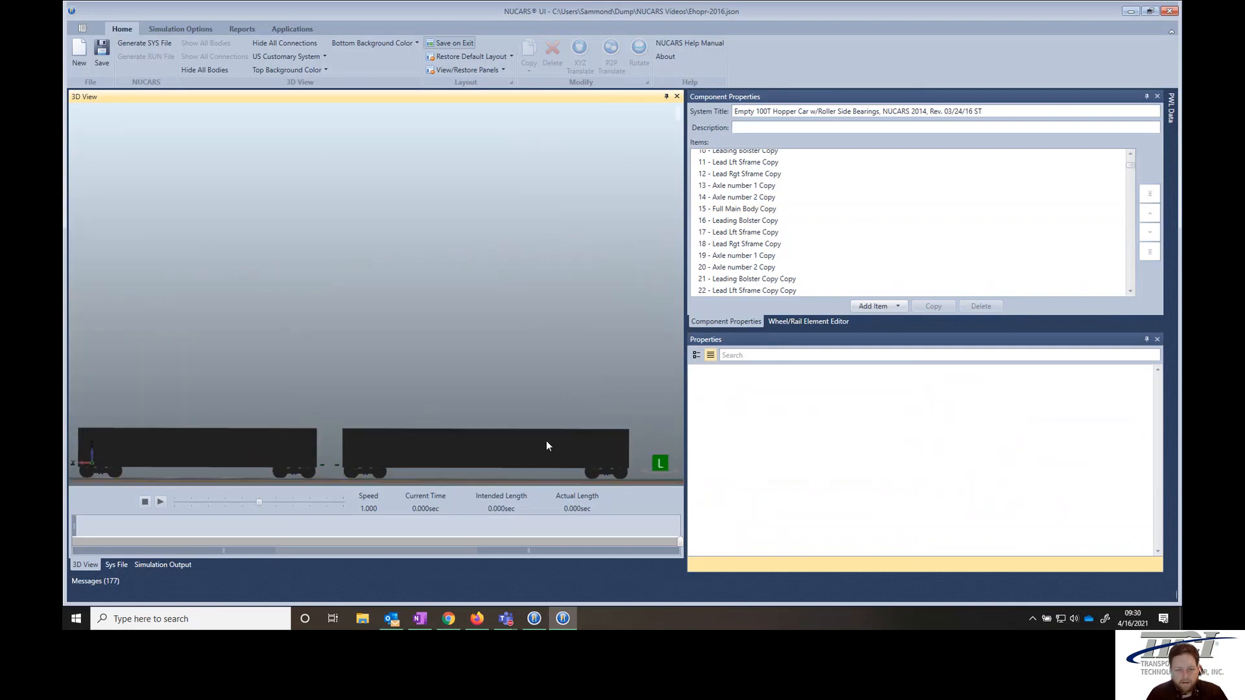
scroll(307, 453, "up", 6)
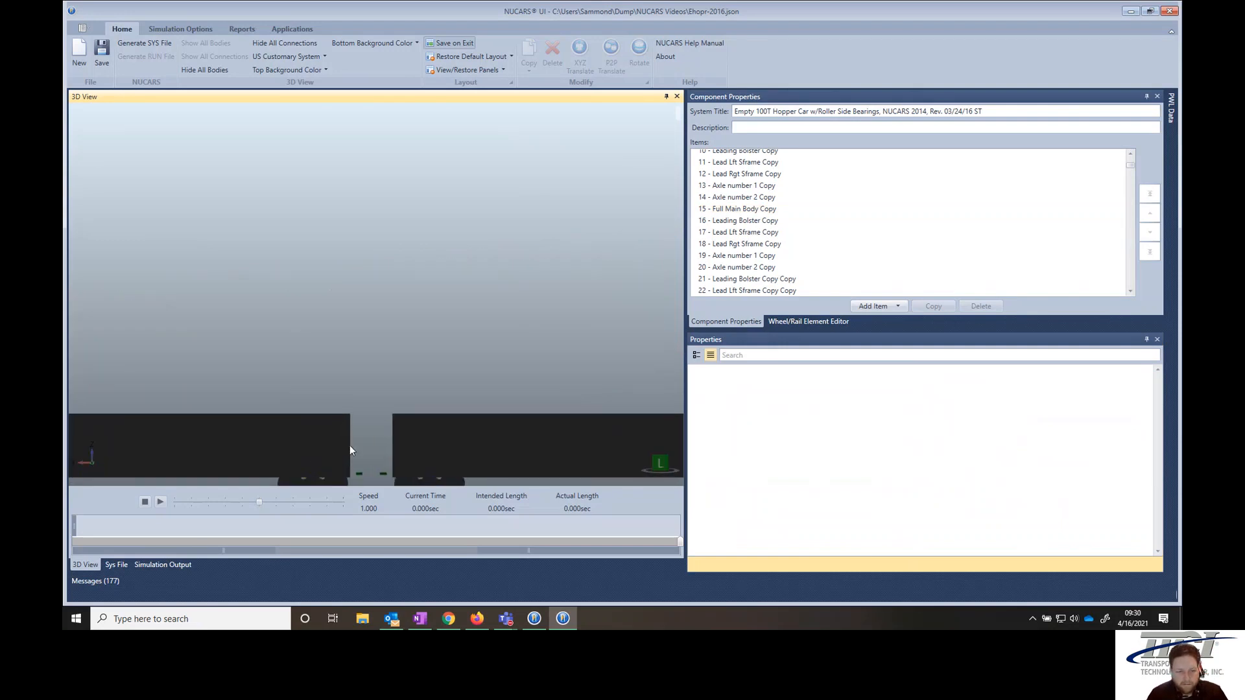
scroll(378, 438, "down", 3)
left_click_drag(393, 425, 422, 265)
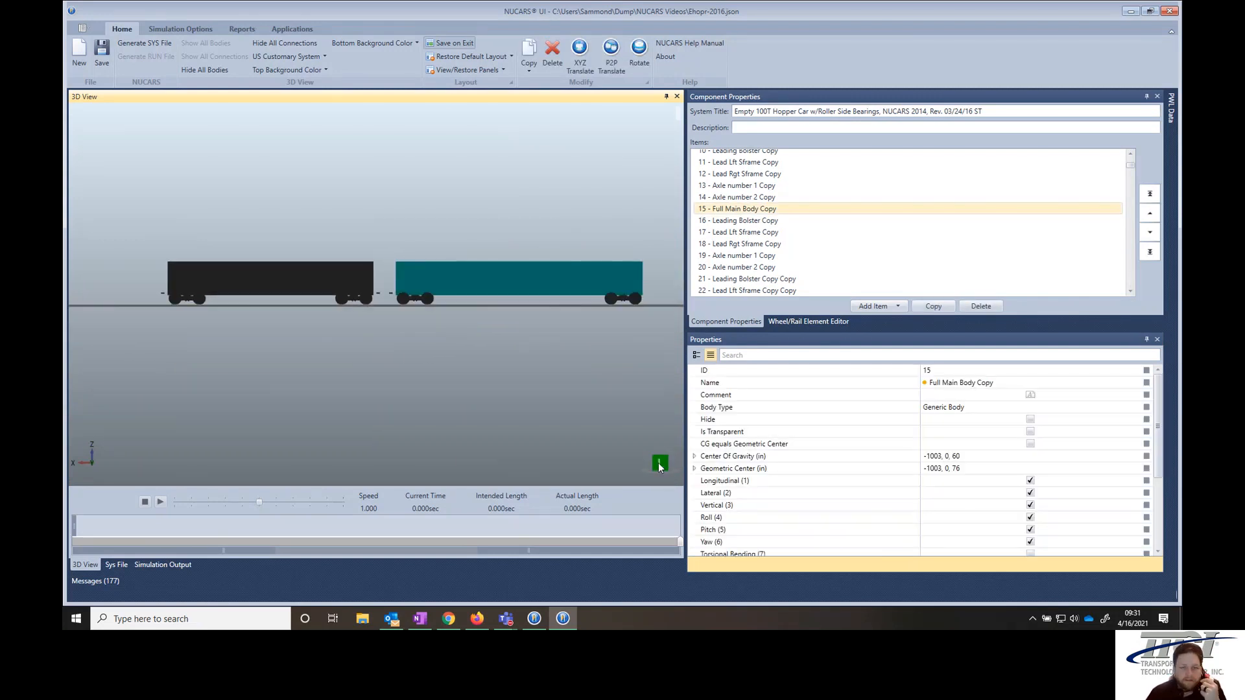